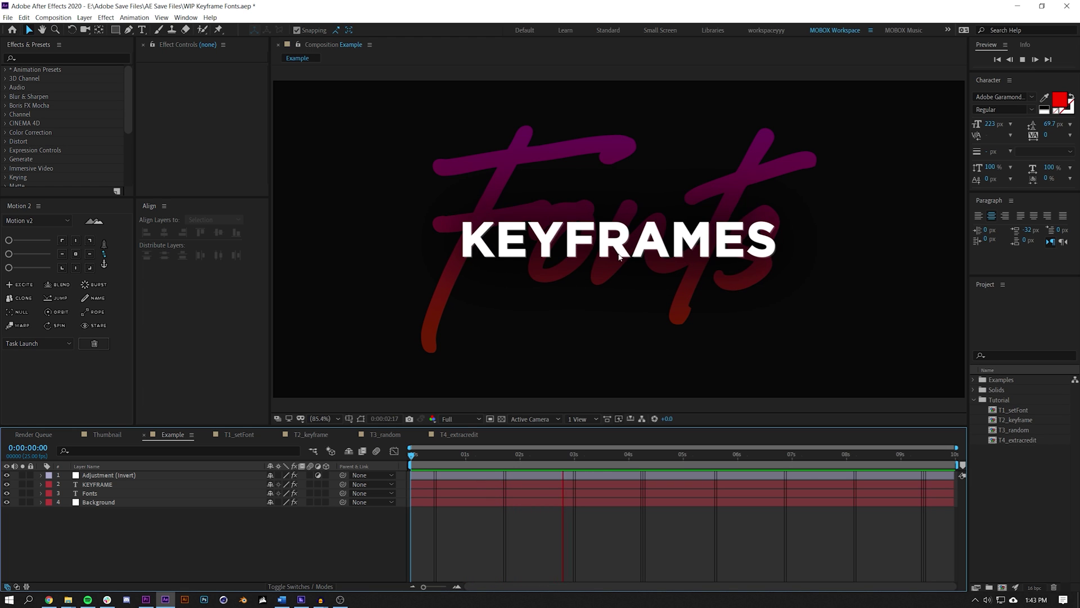
Step: Reveal the Source Text expression and browse the expression menu's Text > Properties to find setFont
{"action": "left_click", "coordinate": [40, 484]}
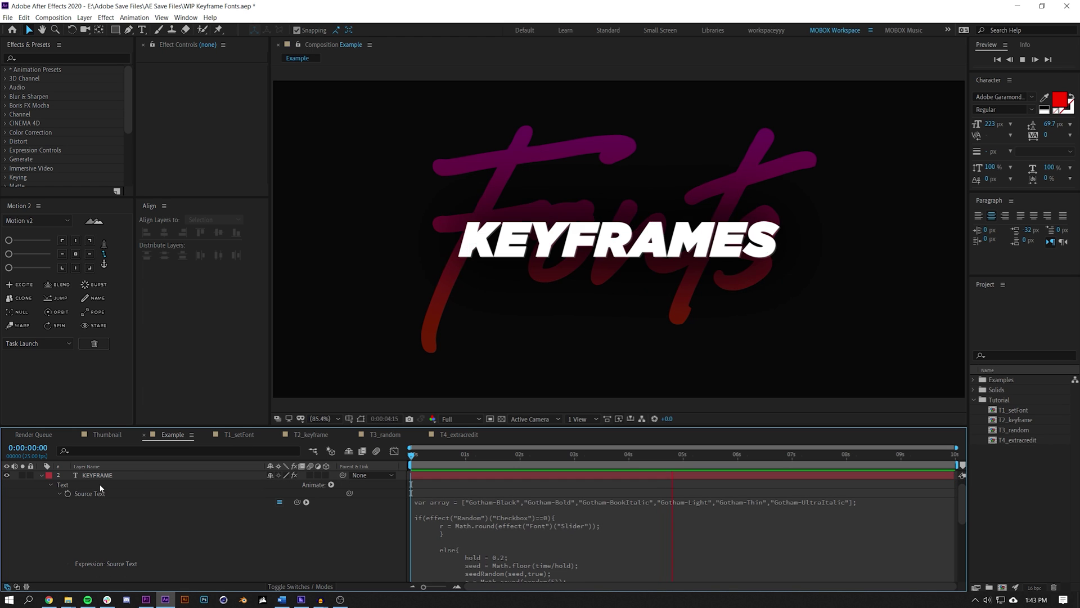
{"action": "left_click", "coordinate": [60, 494]}
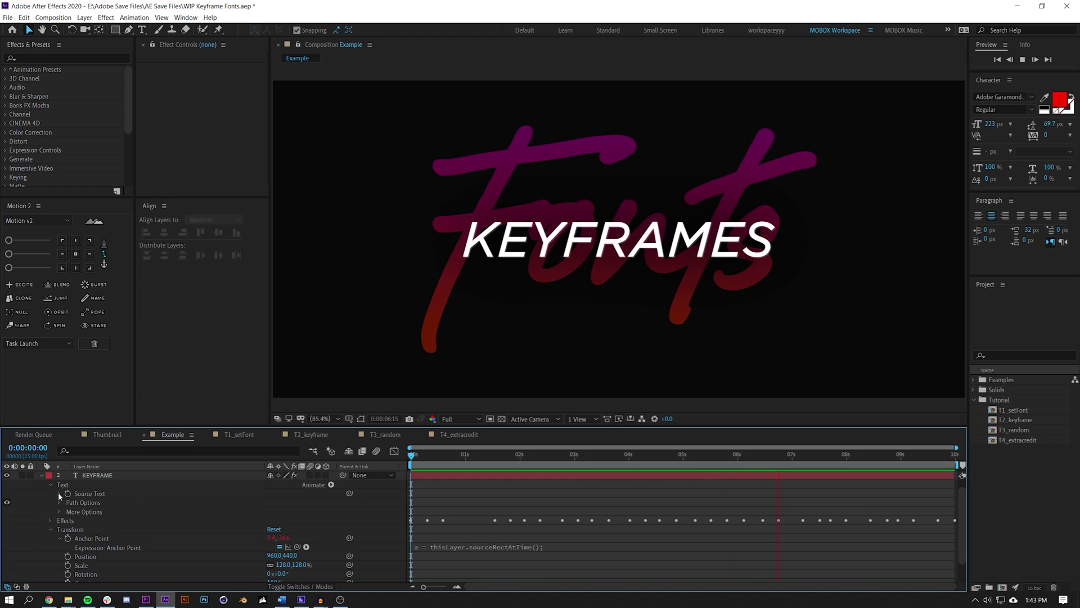
{"action": "left_click", "coordinate": [59, 494]}
{"action": "left_click", "coordinate": [306, 485]}
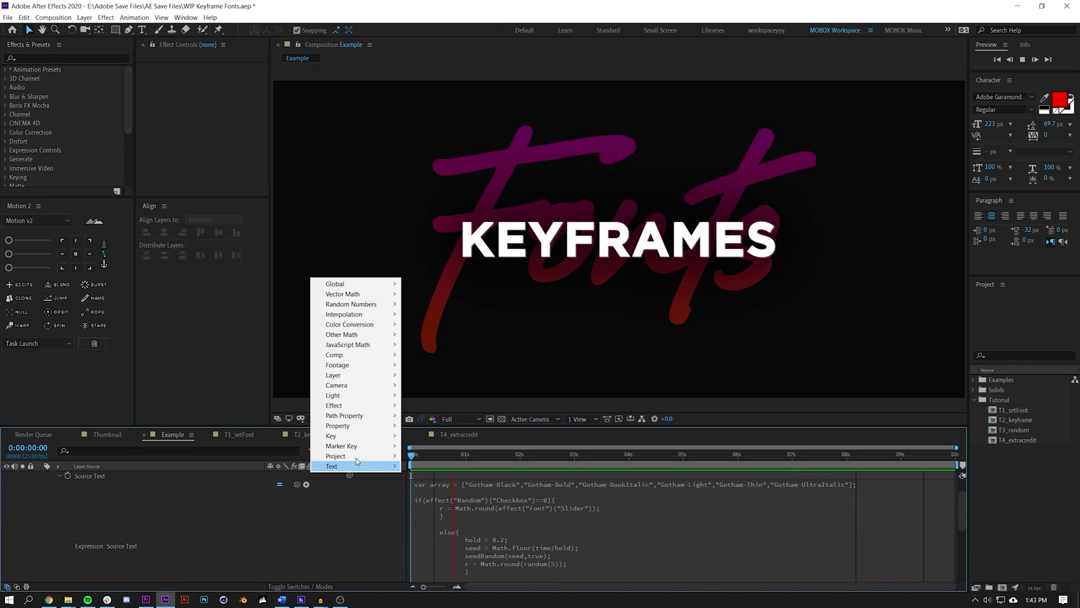
{"action": "mouse_move", "coordinate": [337, 468]}
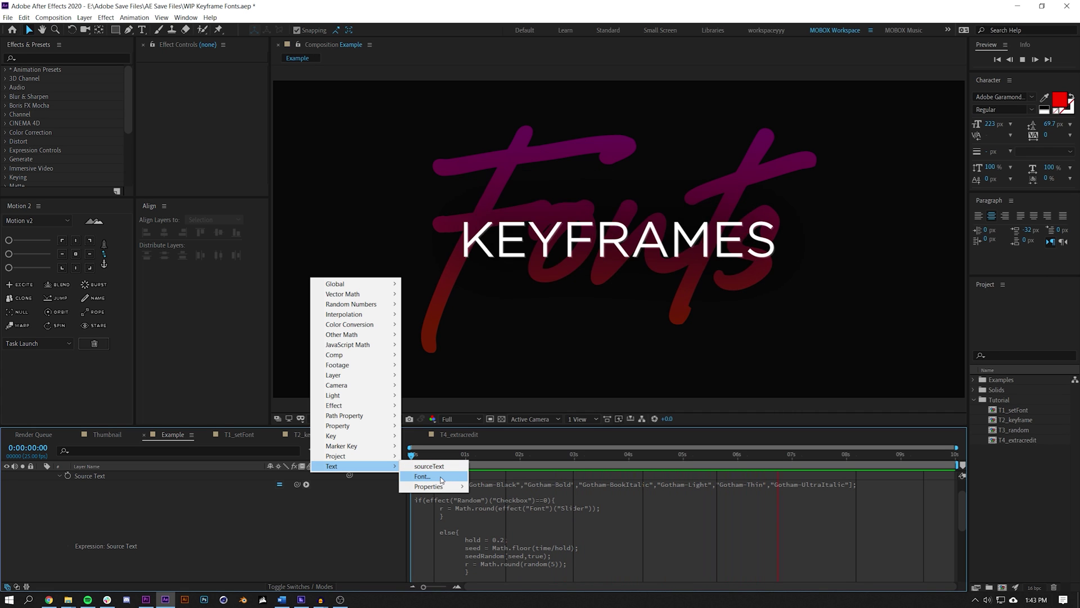
{"action": "mouse_move", "coordinate": [447, 487]}
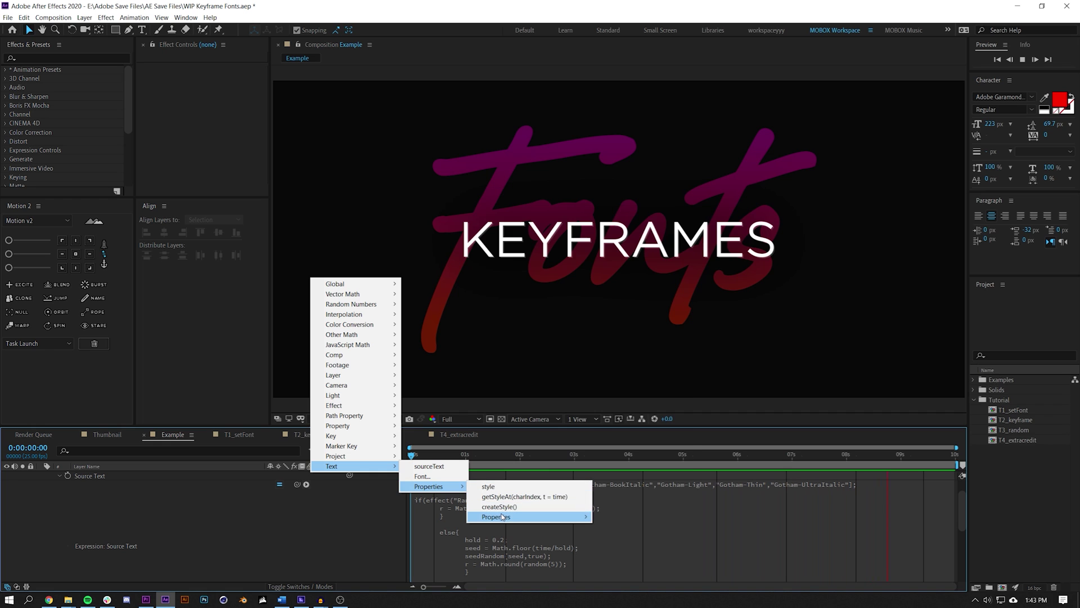
{"action": "mouse_move", "coordinate": [502, 517]}
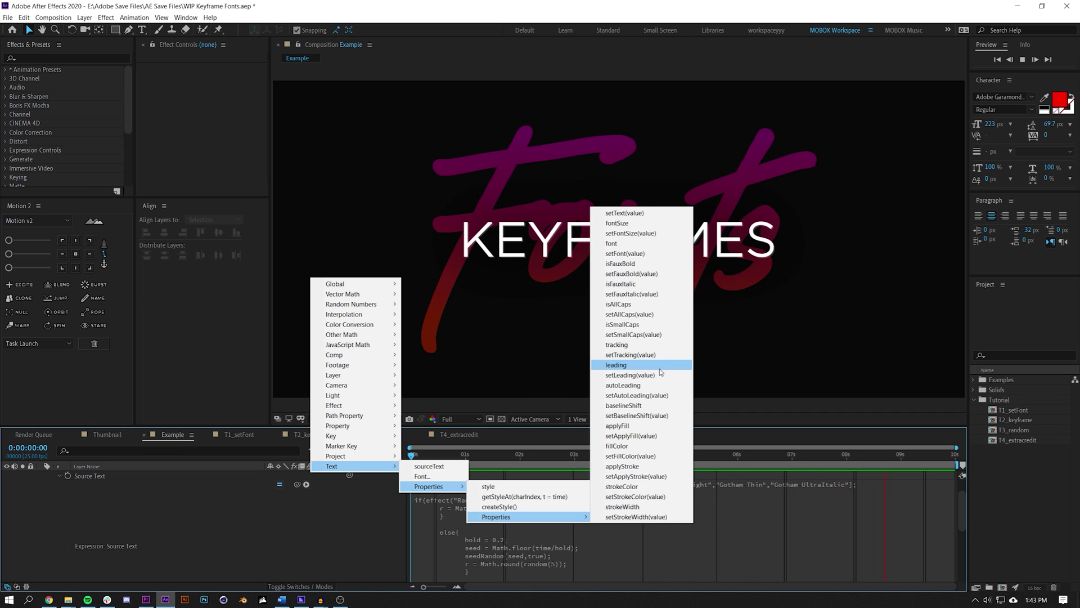
Step: Close the function list, collapse Source Text, and show the File menu commands
{"action": "left_click", "coordinate": [90, 478]}
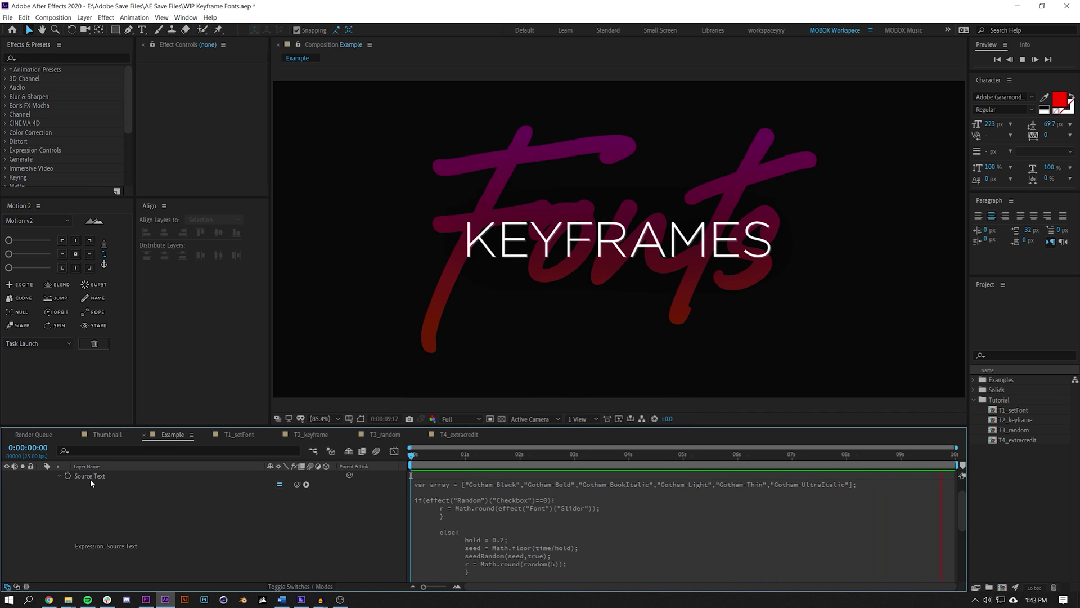
{"action": "left_click", "coordinate": [59, 475]}
{"action": "left_click", "coordinate": [7, 17]}
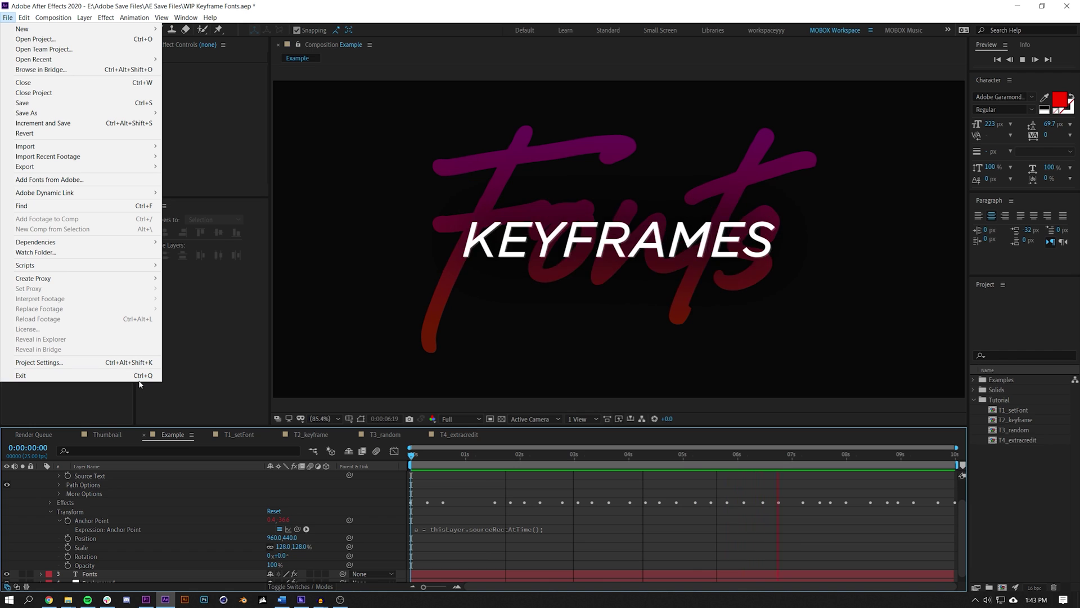
Step: In Project Settings' Expressions tab, keep JavaScript as the Expressions Engine
{"action": "left_click", "coordinate": [140, 362]}
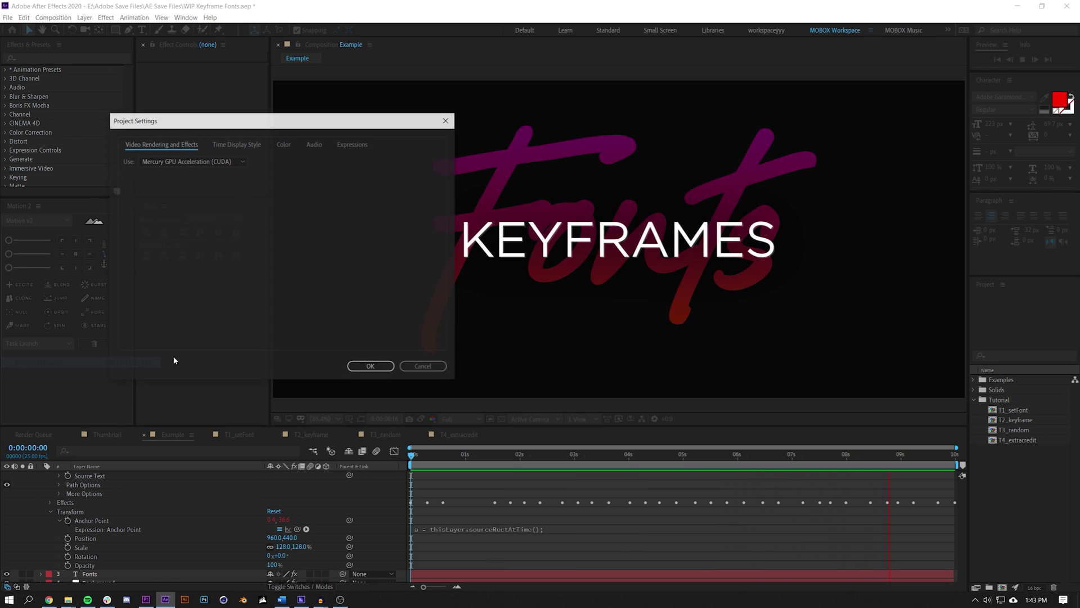
{"action": "left_click", "coordinate": [355, 144]}
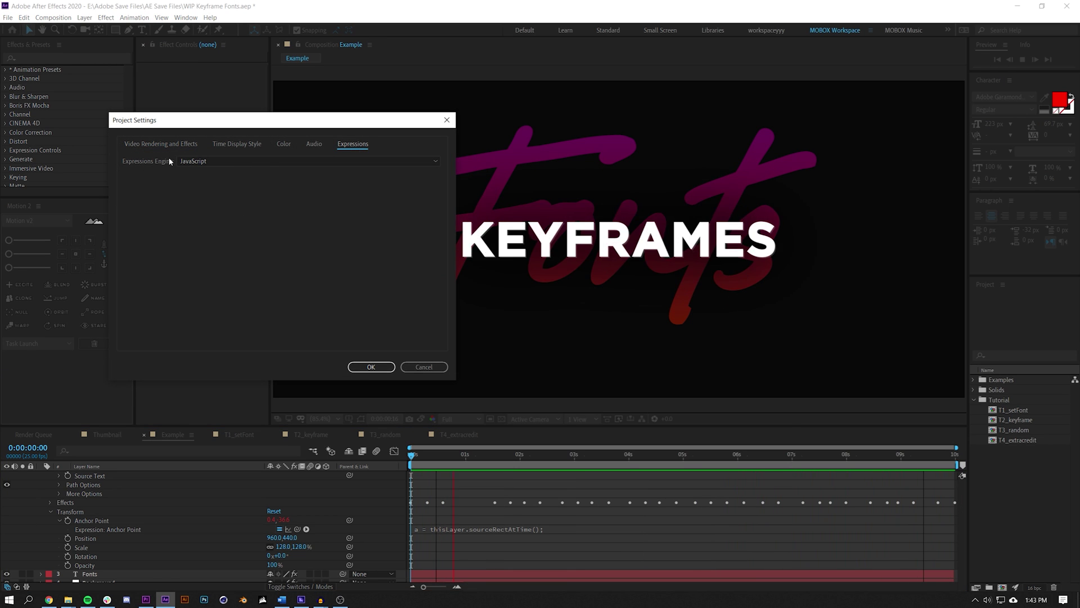
{"action": "left_click", "coordinate": [251, 163]}
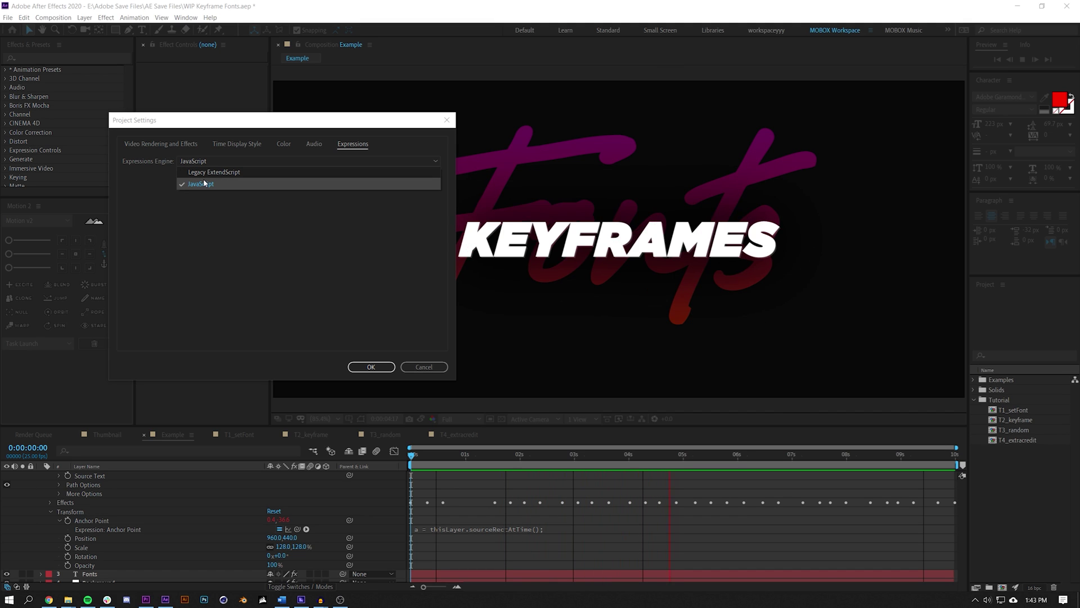
{"action": "left_click", "coordinate": [205, 184]}
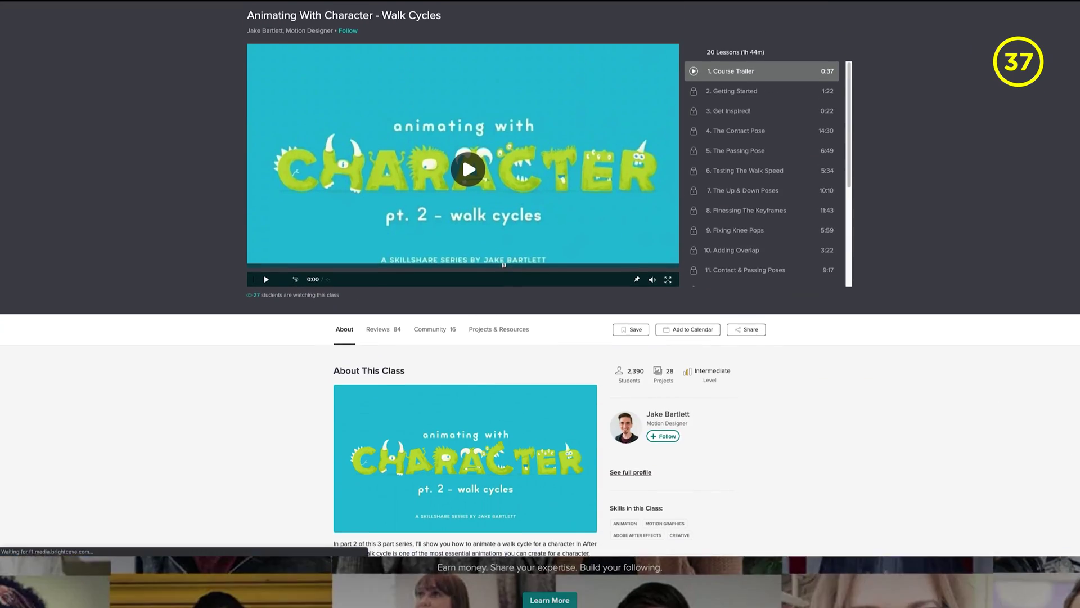
Step: Play the Walk Cycles class trailer and scroll down to Premium Member Benefits
{"action": "left_click", "coordinate": [461, 153]}
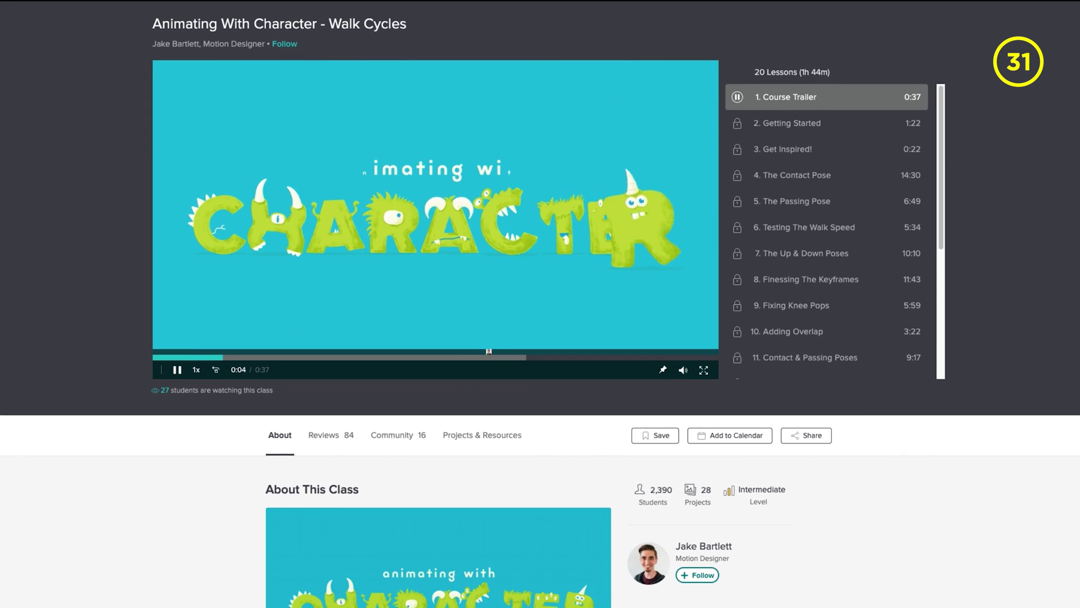
{"action": "scroll", "coordinate": [540, 337], "scroll_direction": "down", "scroll_amount": 10}
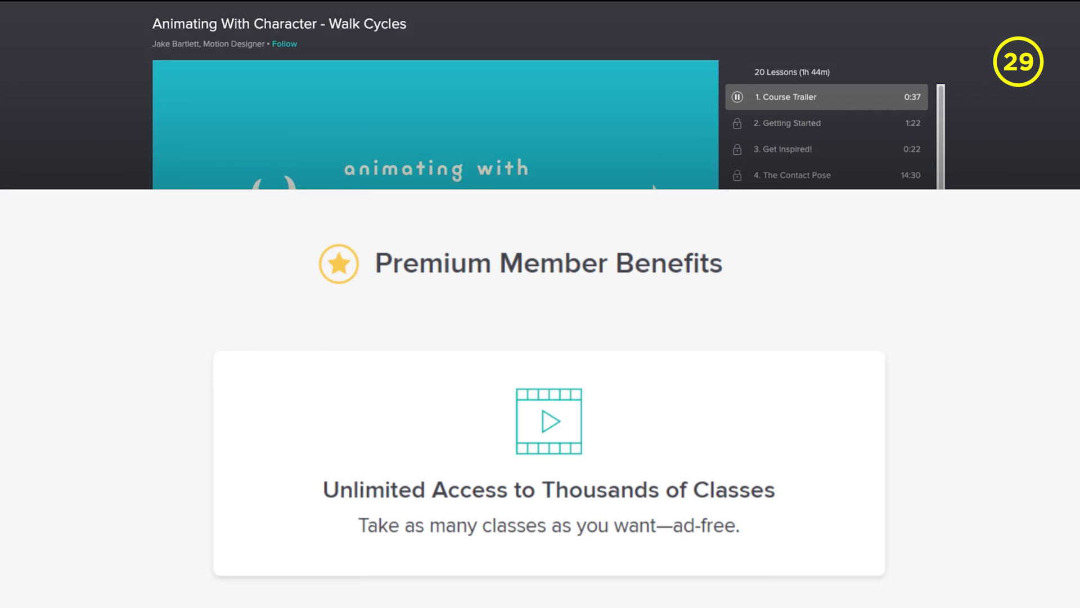
{"action": "scroll", "coordinate": [540, 338], "scroll_direction": "down", "scroll_amount": 2}
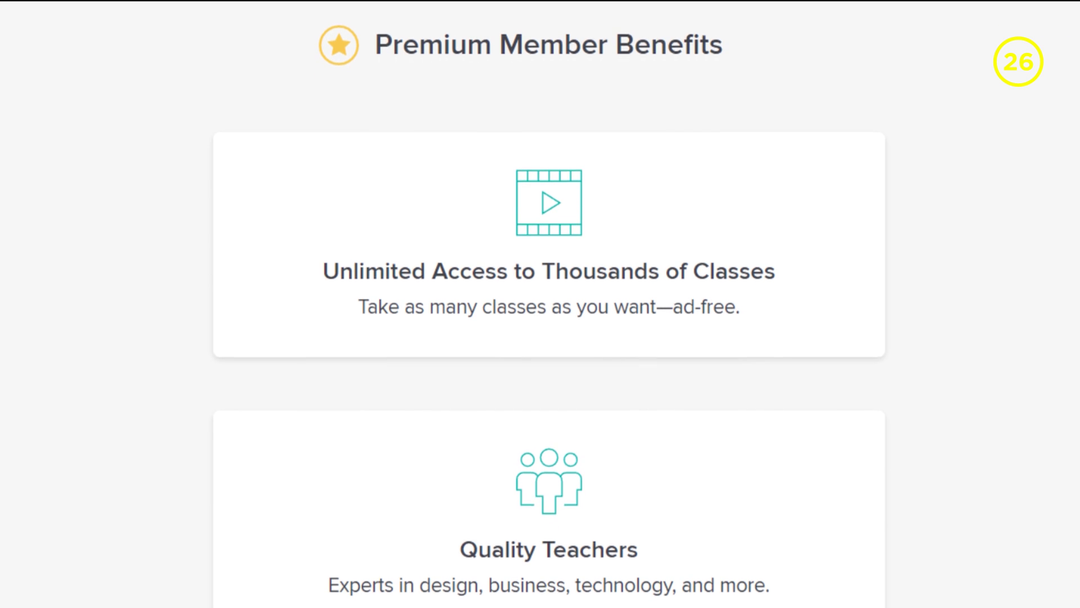
{"action": "scroll", "coordinate": [549, 337], "scroll_direction": "down", "scroll_amount": 1}
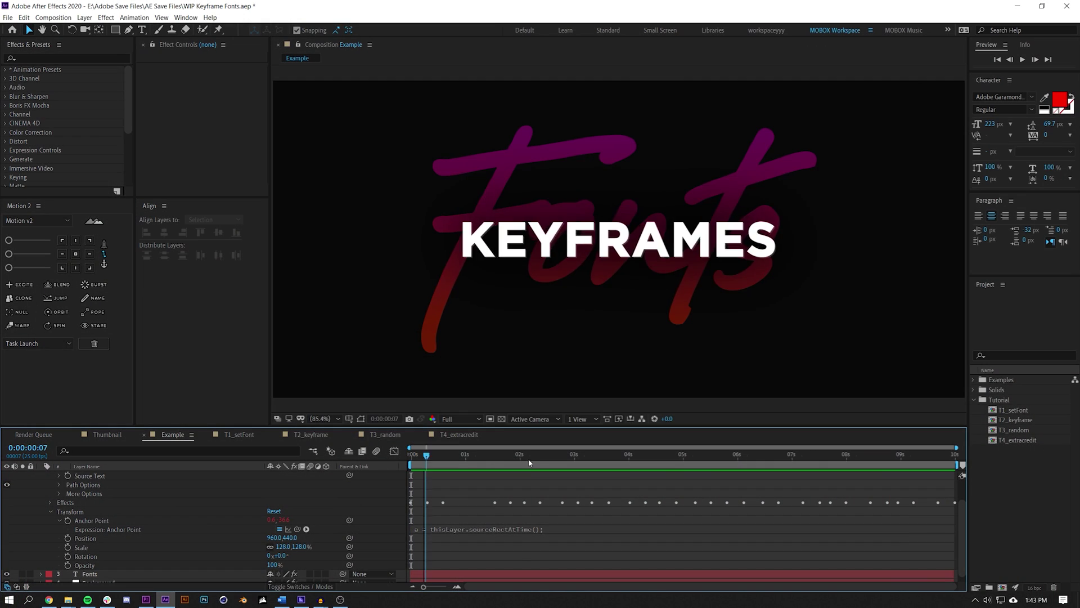
Step: Switch to T1_setFont and reveal the KEYFRAME layer's Source Text expression with its Gotham font array
{"action": "left_click_drag", "start_coordinate": [548, 462], "coordinate": [333, 467]}
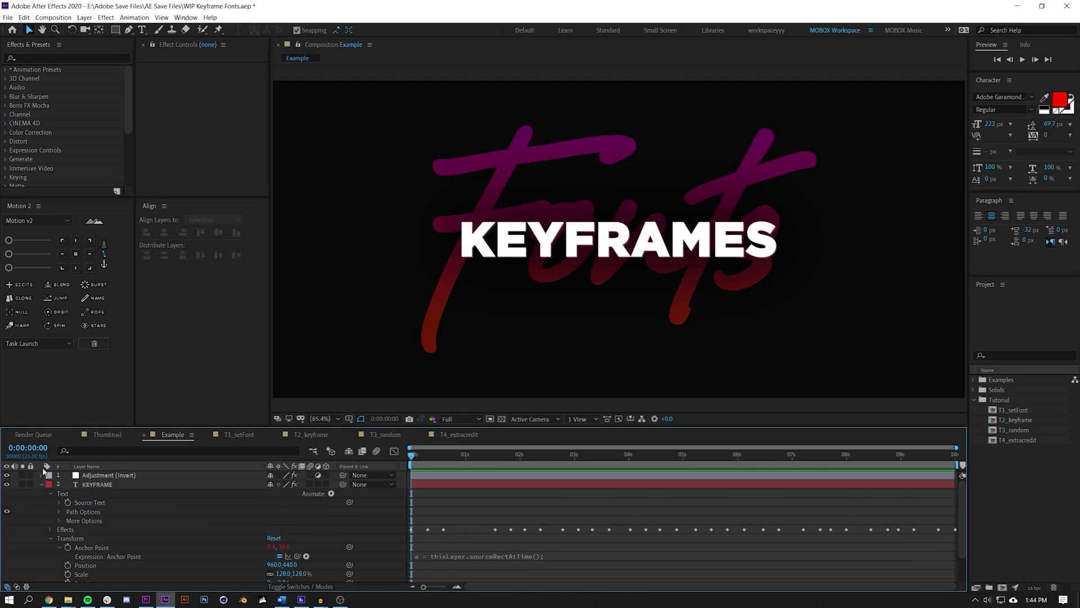
{"action": "scroll", "coordinate": [42, 478], "scroll_direction": "up", "scroll_amount": 1}
{"action": "left_click", "coordinate": [42, 484]}
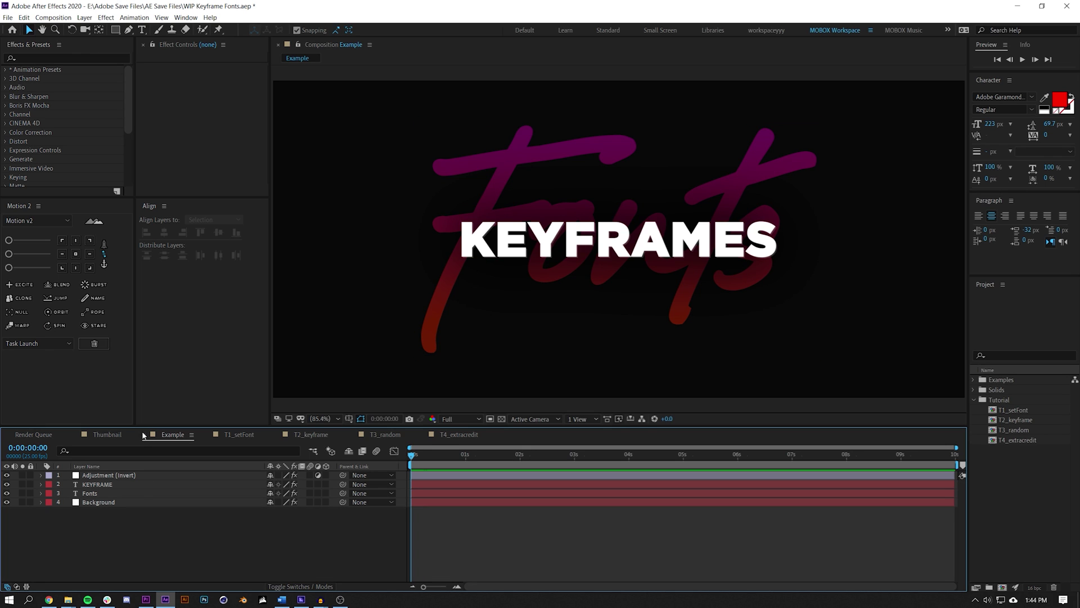
{"action": "left_click", "coordinate": [236, 433]}
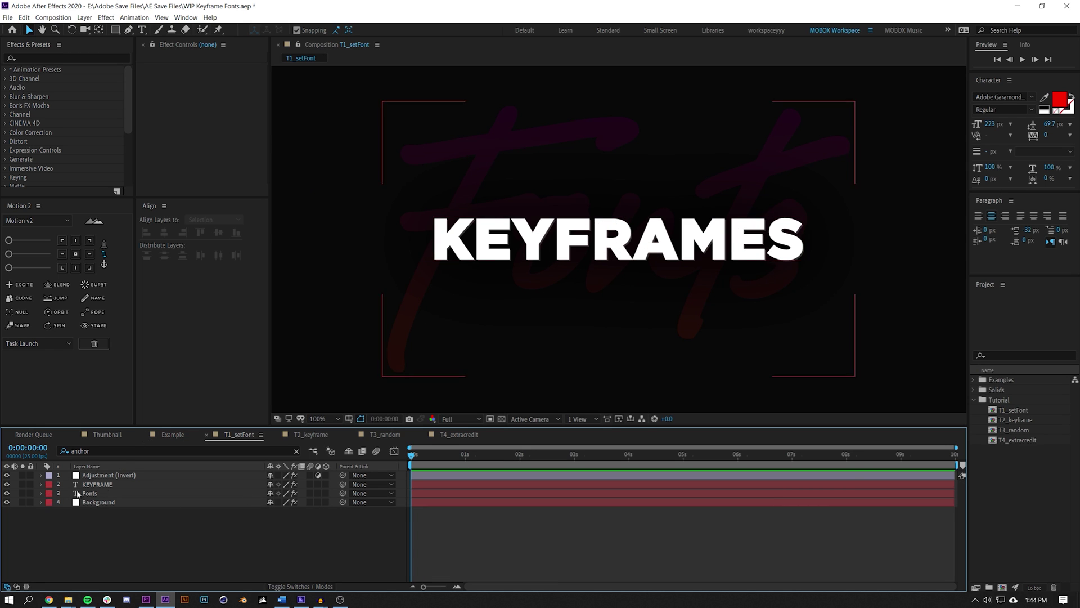
{"action": "left_click", "coordinate": [42, 485]}
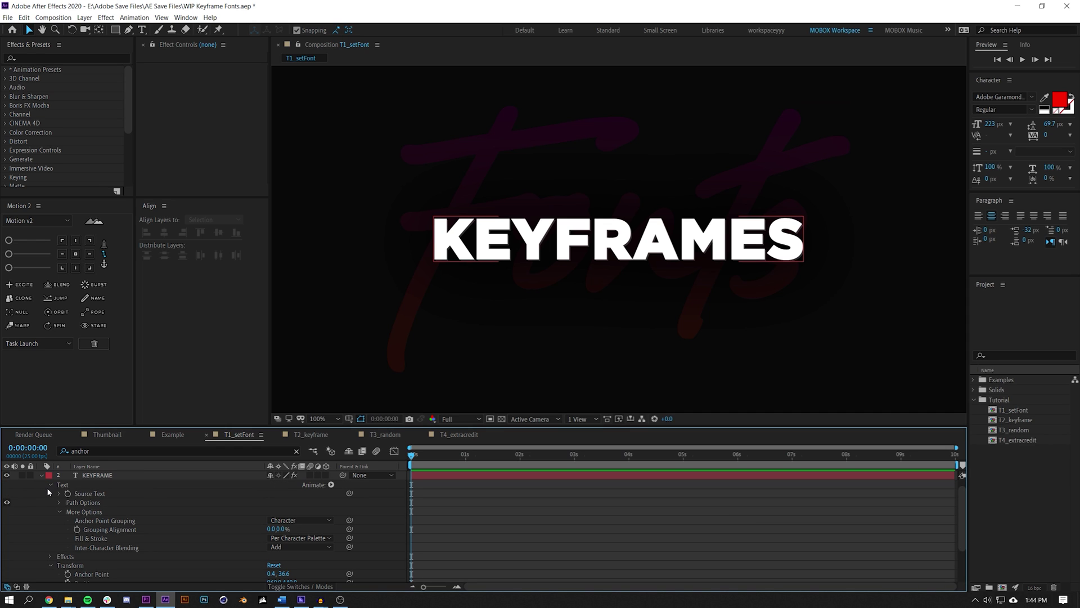
{"action": "left_click", "coordinate": [58, 512]}
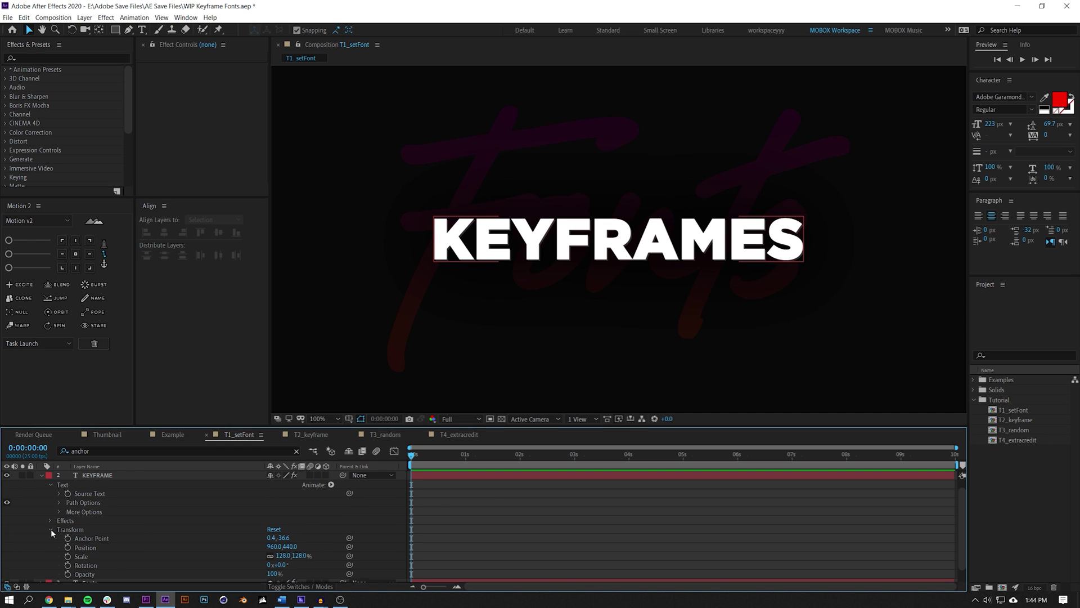
{"action": "left_click", "coordinate": [50, 529]}
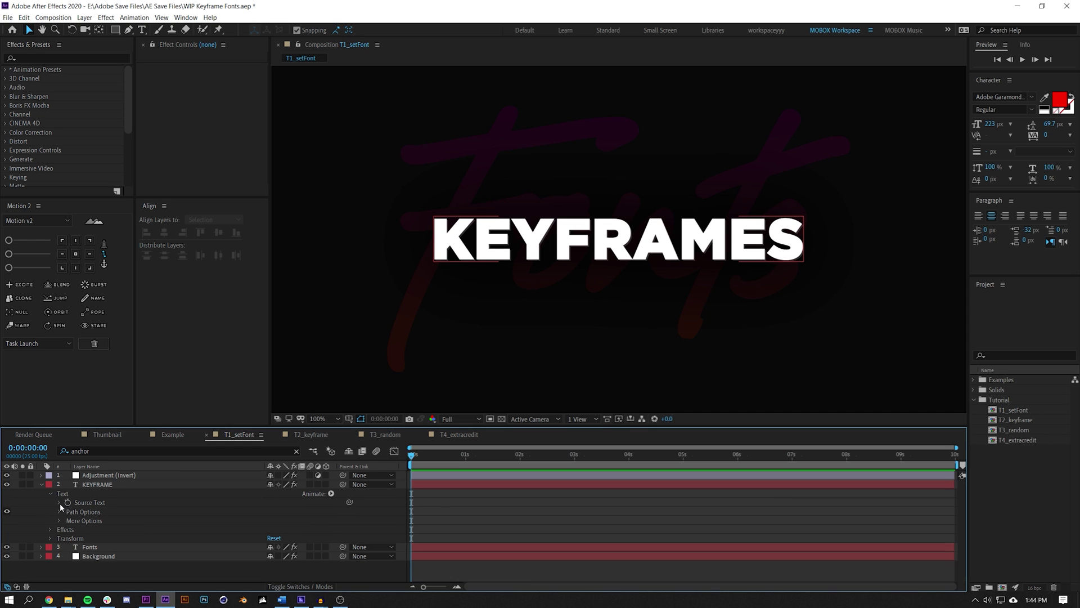
{"action": "left_click", "coordinate": [59, 502]}
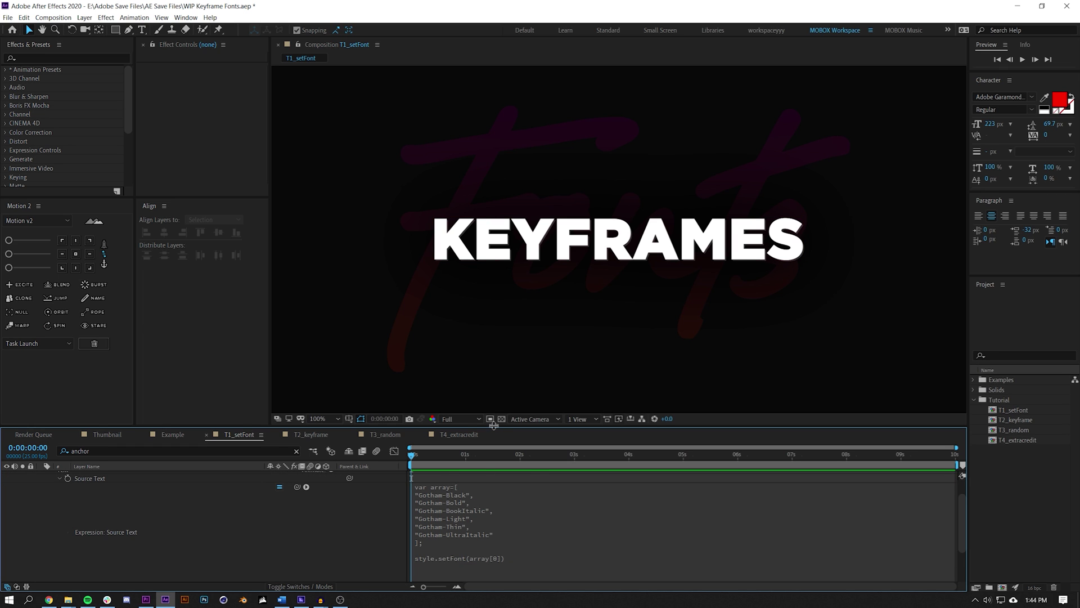
Step: Enlarge the timeline and highlight the Gotham-Black entry in the expression's font array
{"action": "left_click_drag", "start_coordinate": [492, 426], "coordinate": [489, 325]}
{"action": "left_click", "coordinate": [472, 465]}
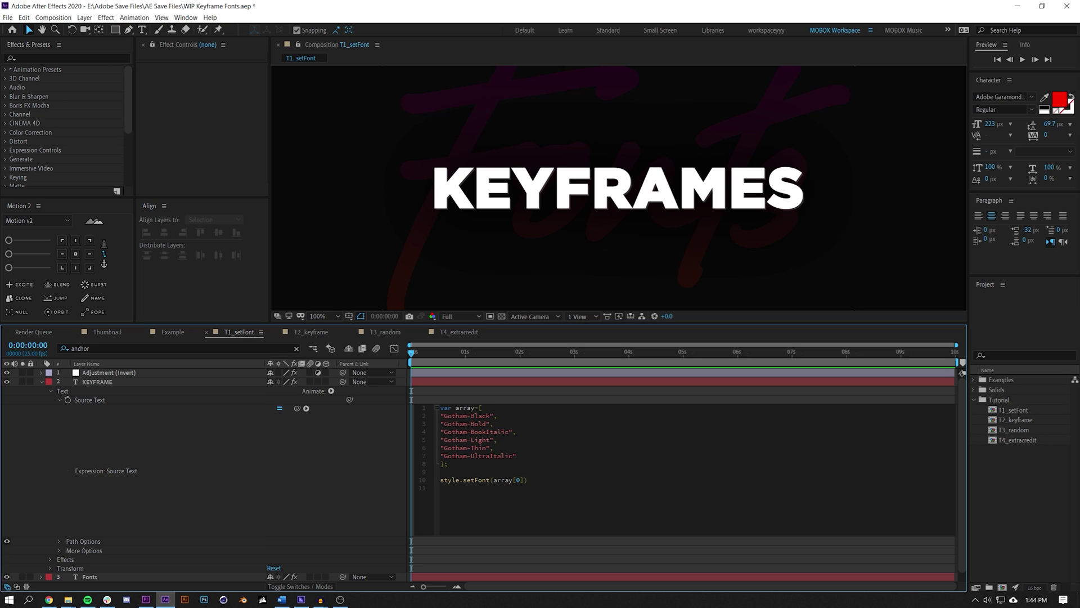
{"action": "left_click_drag", "start_coordinate": [444, 416], "coordinate": [490, 416]}
{"action": "left_click", "coordinate": [493, 416]}
Step: Change the setFont index to 1 (Gotham-Bold), then to 3 (Gotham-Light)
{"action": "type", "text": "1"}
{"action": "key", "text": "KP_Enter"}
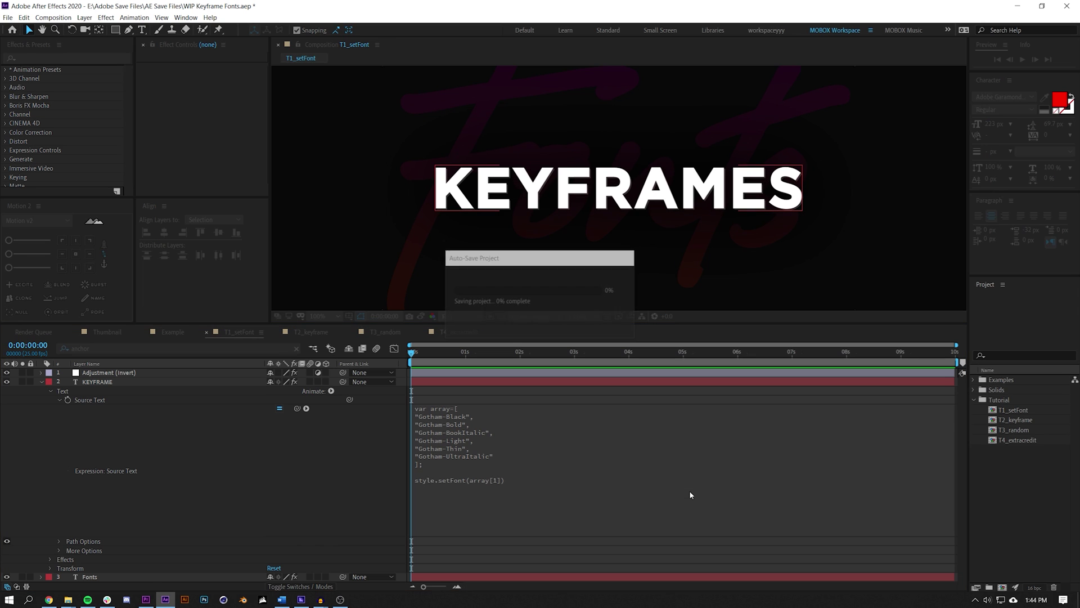
{"action": "left_click", "coordinate": [515, 480]}
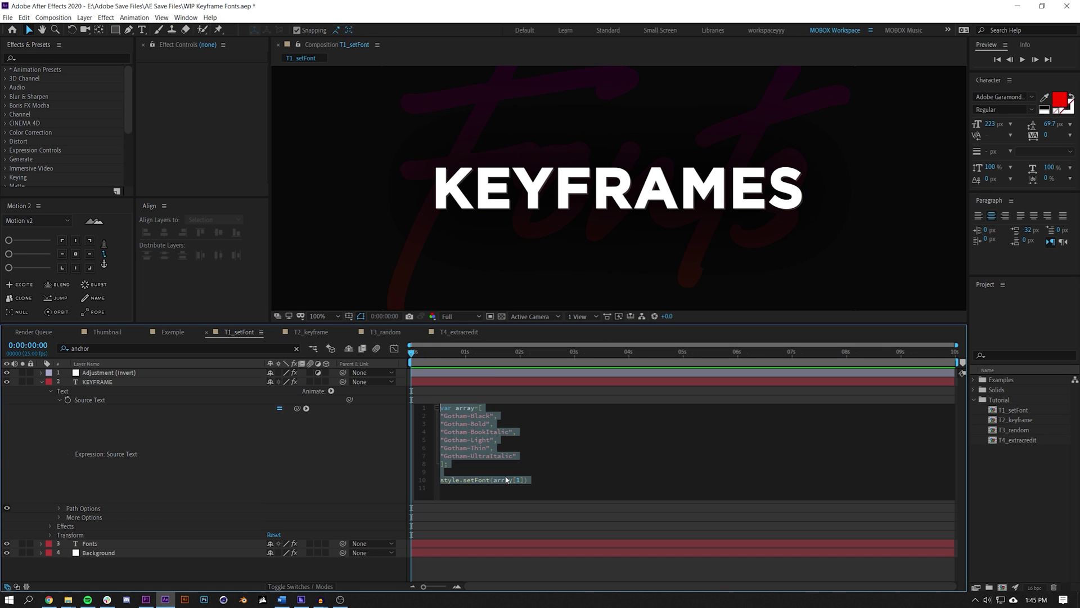
{"action": "left_click", "coordinate": [516, 480]}
{"action": "double_click", "coordinate": [516, 480]}
{"action": "type", "text": "3"}
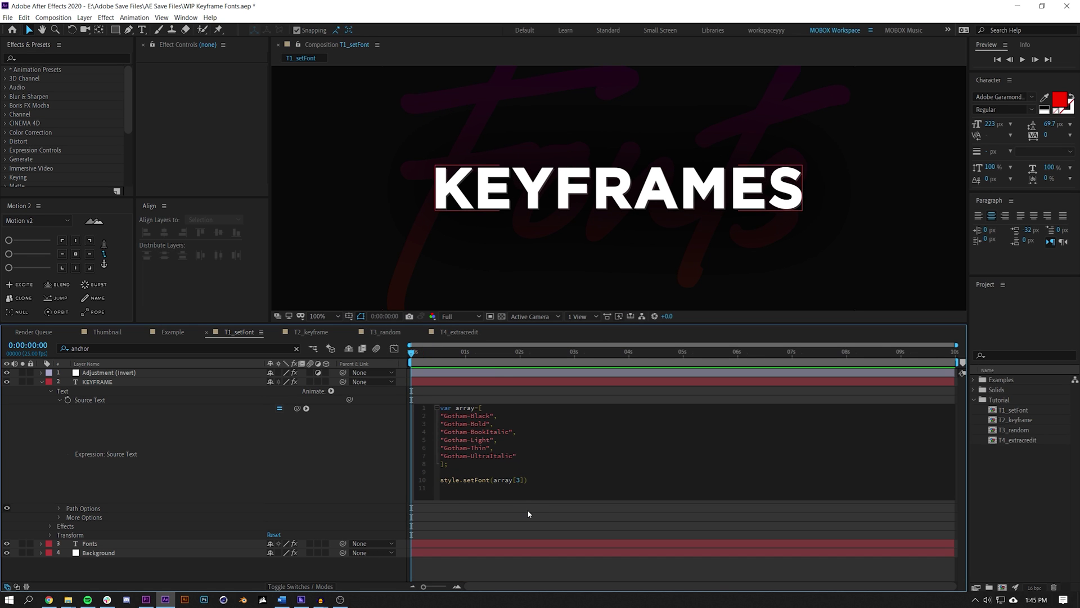
{"action": "key", "text": "KP_Enter"}
Step: Shrink the viewer, enlarge the expression field, and place the caret on an empty line below the code
{"action": "left_click", "coordinate": [497, 440]}
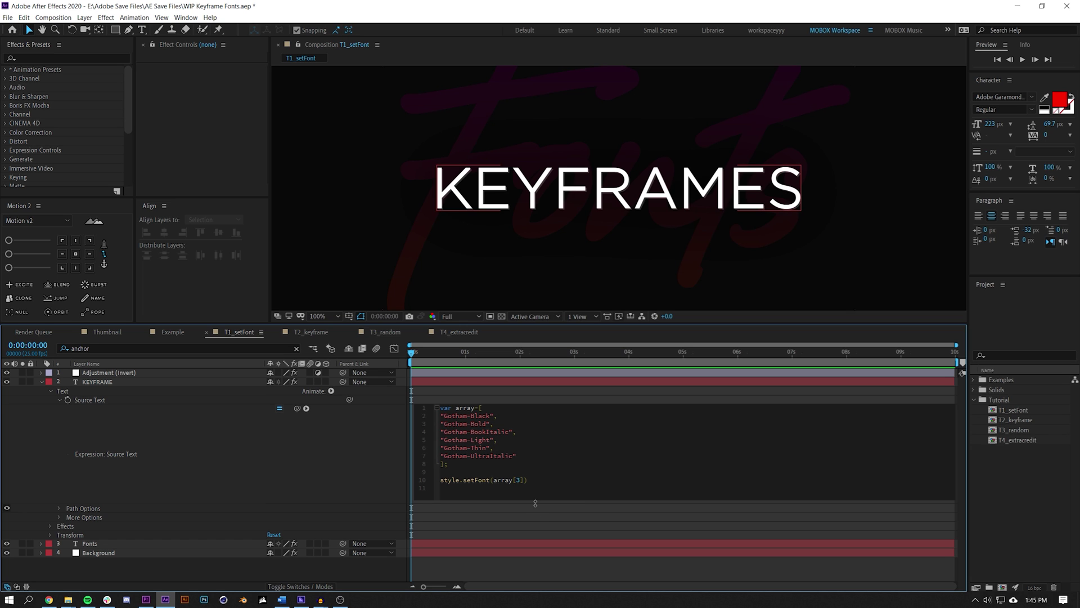
{"action": "left_click_drag", "start_coordinate": [585, 325], "coordinate": [585, 230]}
{"action": "left_click_drag", "start_coordinate": [580, 392], "coordinate": [551, 502]}
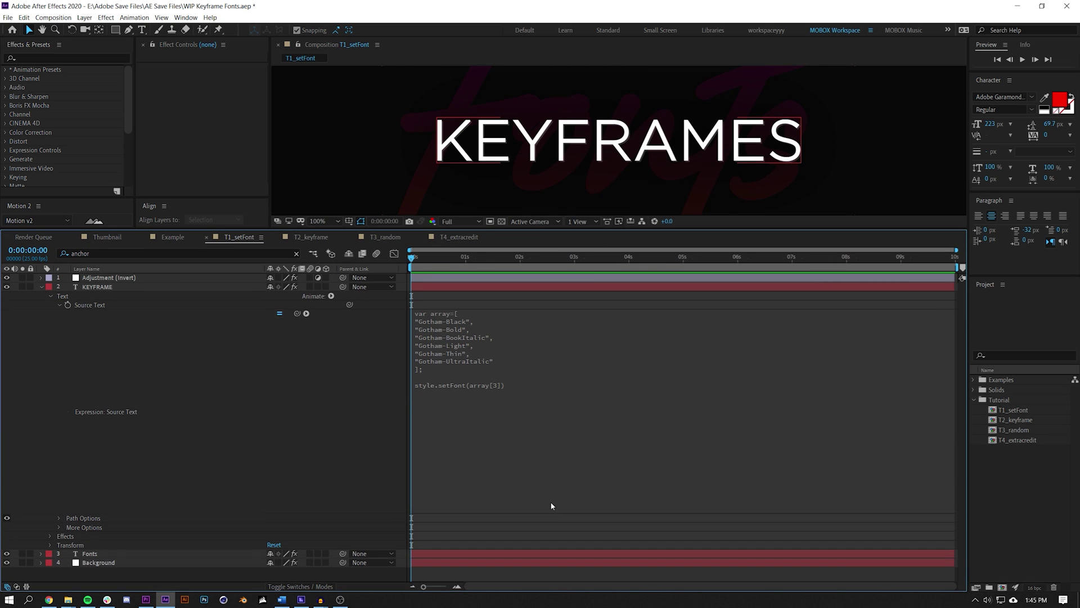
{"action": "left_click", "coordinate": [552, 465]}
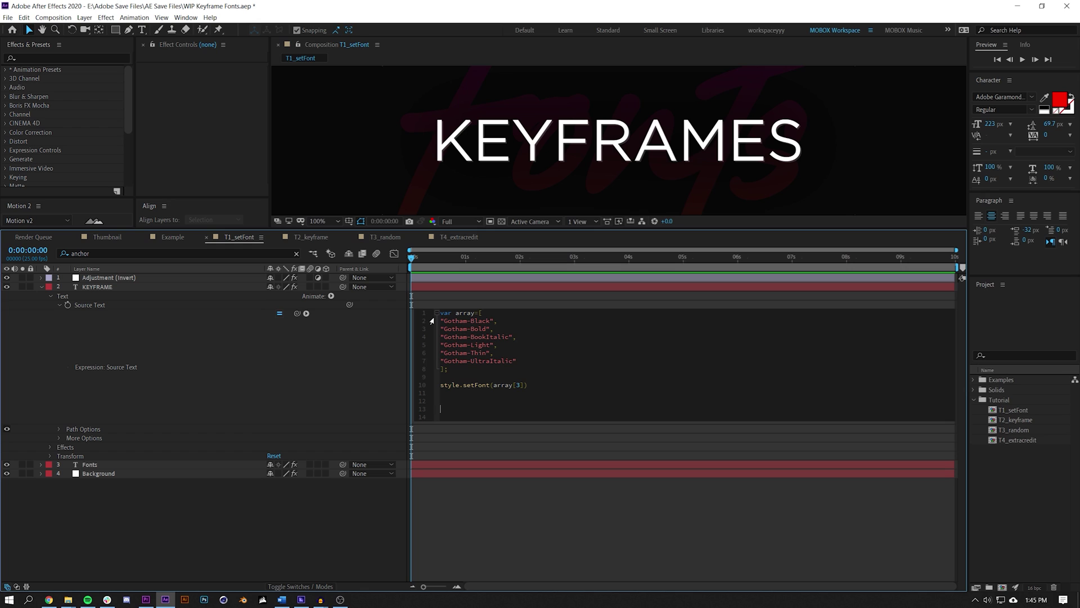
Step: Commit the expression and launch the expression language's Text > Font picker
{"action": "left_click", "coordinate": [329, 326]}
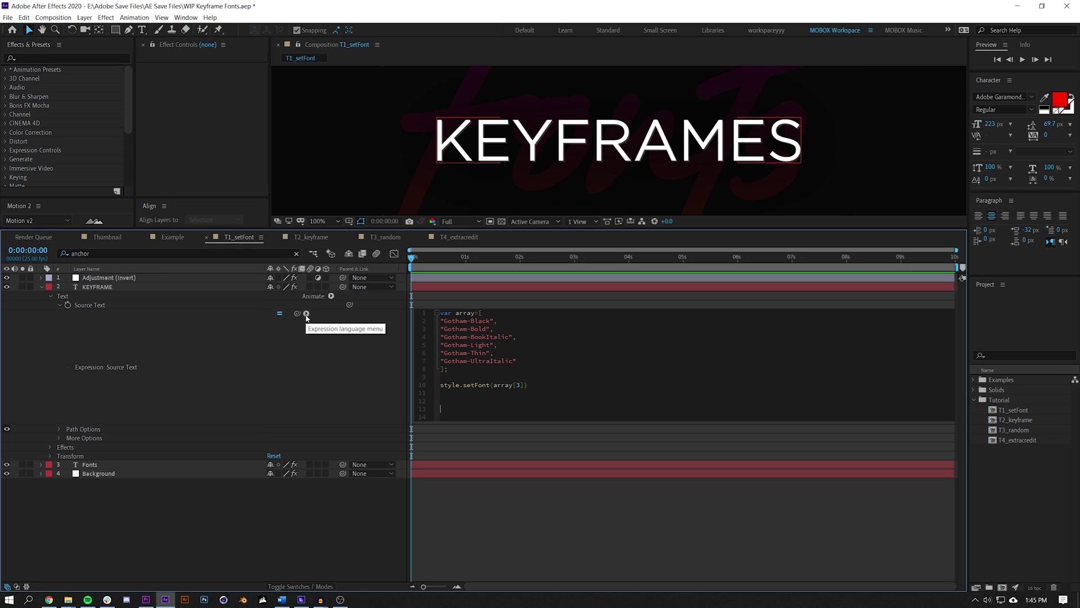
{"action": "left_click", "coordinate": [306, 314]}
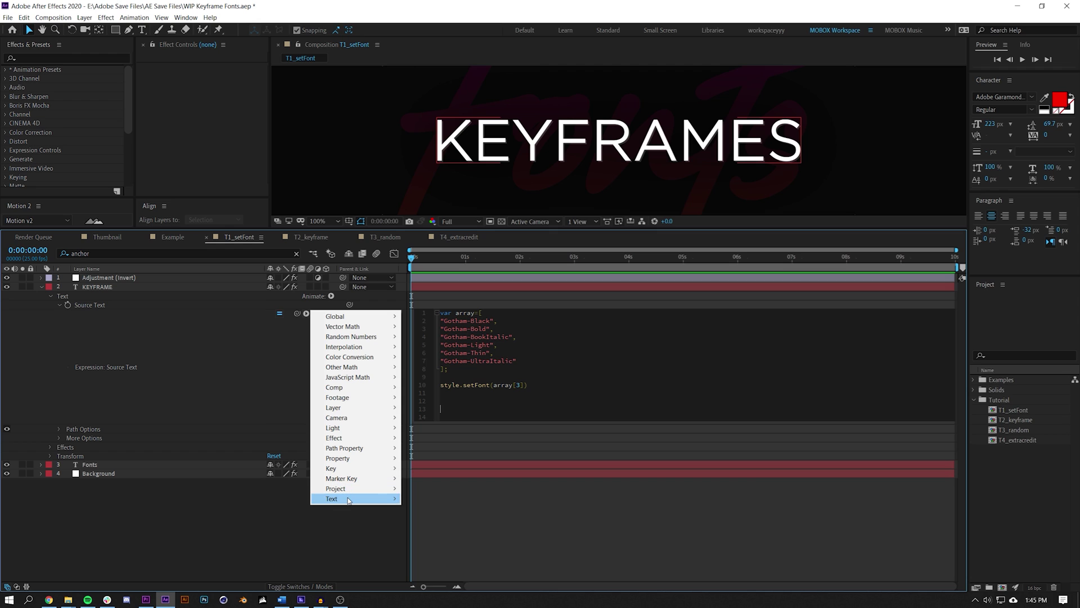
{"action": "mouse_move", "coordinate": [349, 500]}
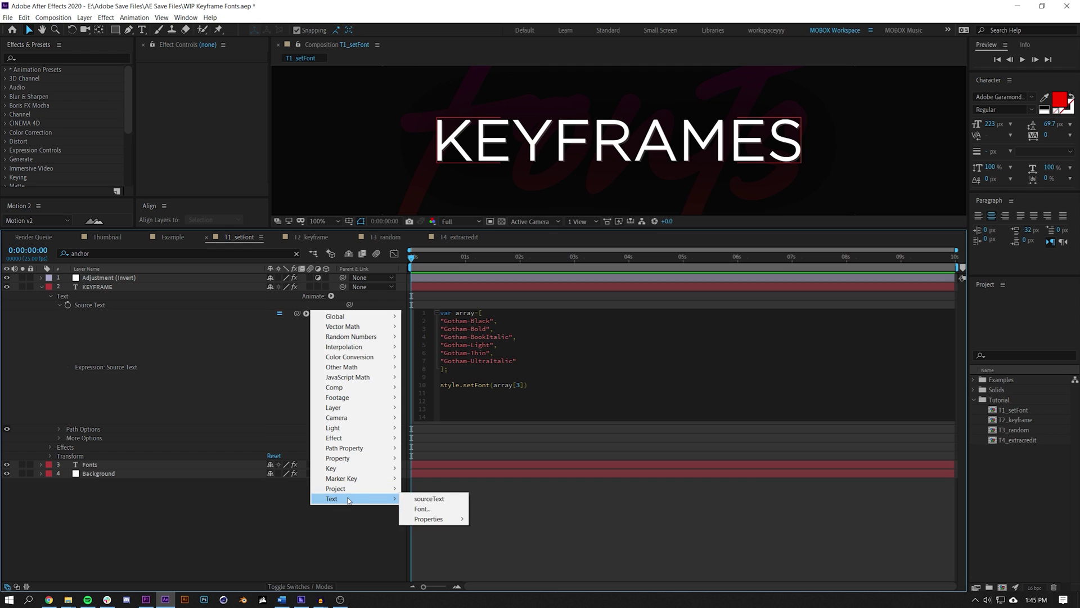
{"action": "left_click", "coordinate": [432, 510]}
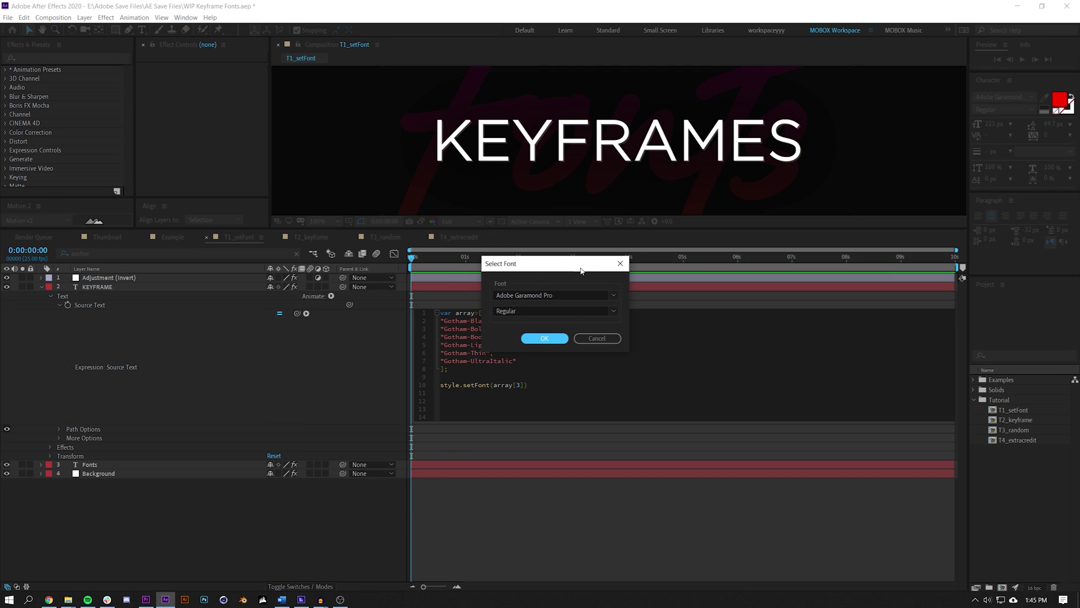
Step: Pick Verdana, Regular from the font list and insert its name into the expression
{"action": "left_click_drag", "start_coordinate": [581, 270], "coordinate": [653, 332]}
{"action": "left_click", "coordinate": [686, 356]}
{"action": "scroll", "coordinate": [681, 459], "scroll_direction": "down", "scroll_amount": 3}
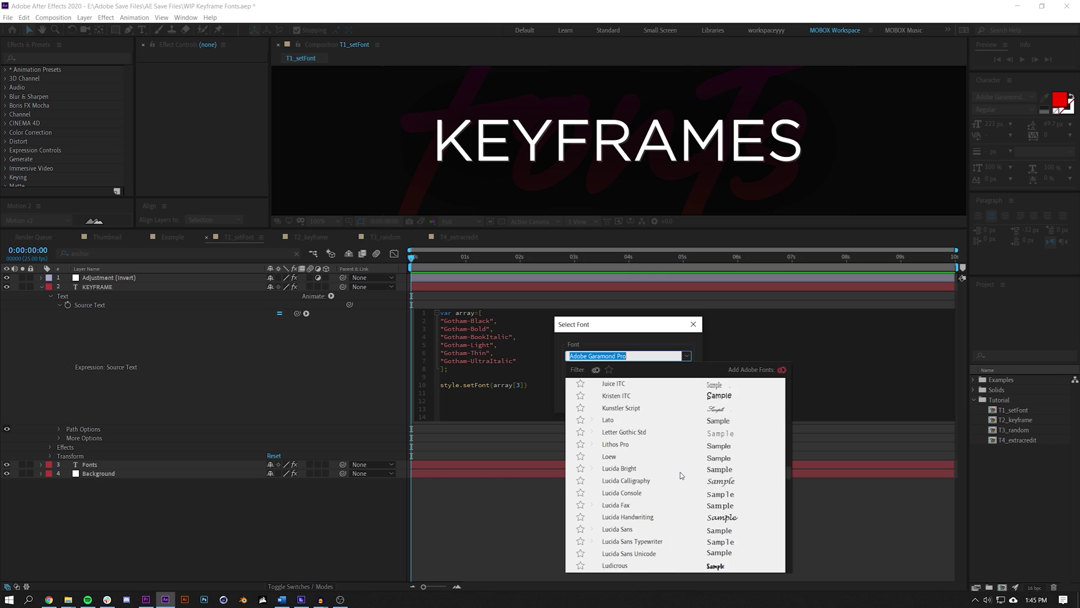
{"action": "scroll", "coordinate": [680, 476], "scroll_direction": "up", "scroll_amount": 15}
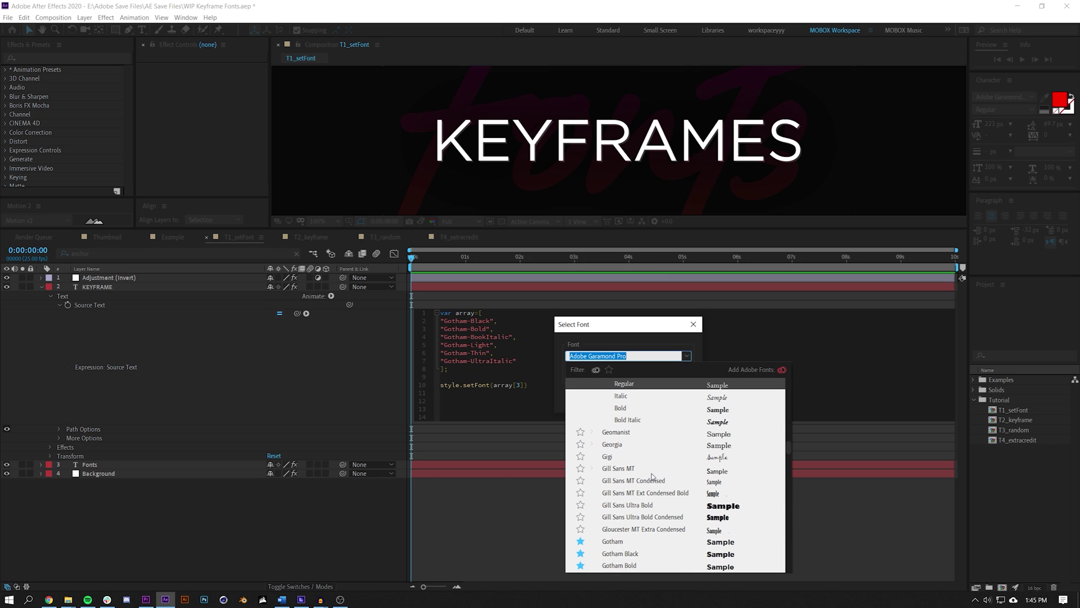
{"action": "scroll", "coordinate": [651, 476], "scroll_direction": "down", "scroll_amount": 4}
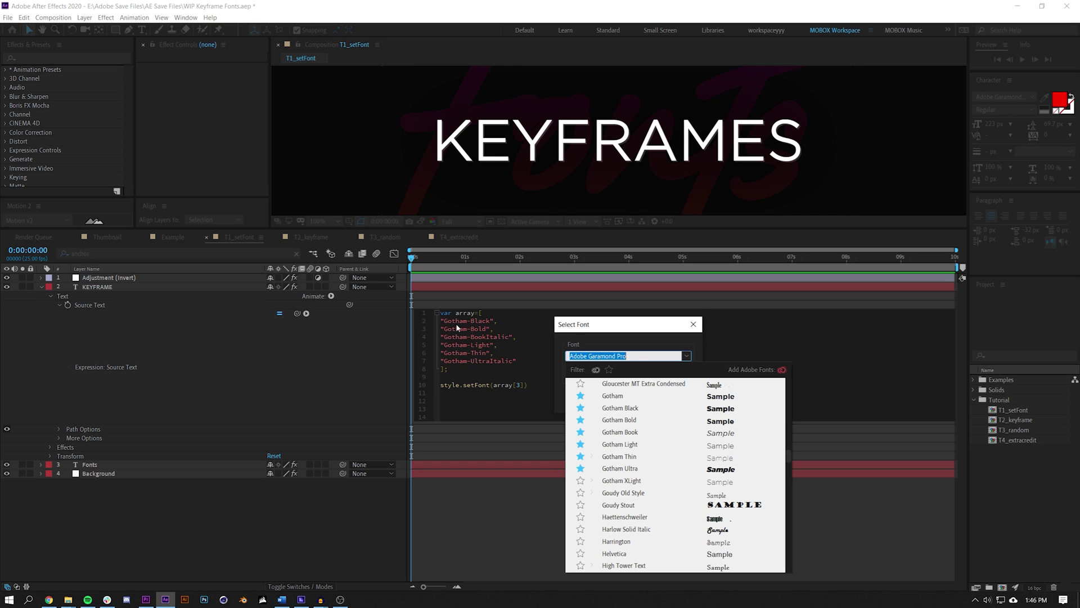
{"action": "scroll", "coordinate": [680, 449], "scroll_direction": "down", "scroll_amount": 15}
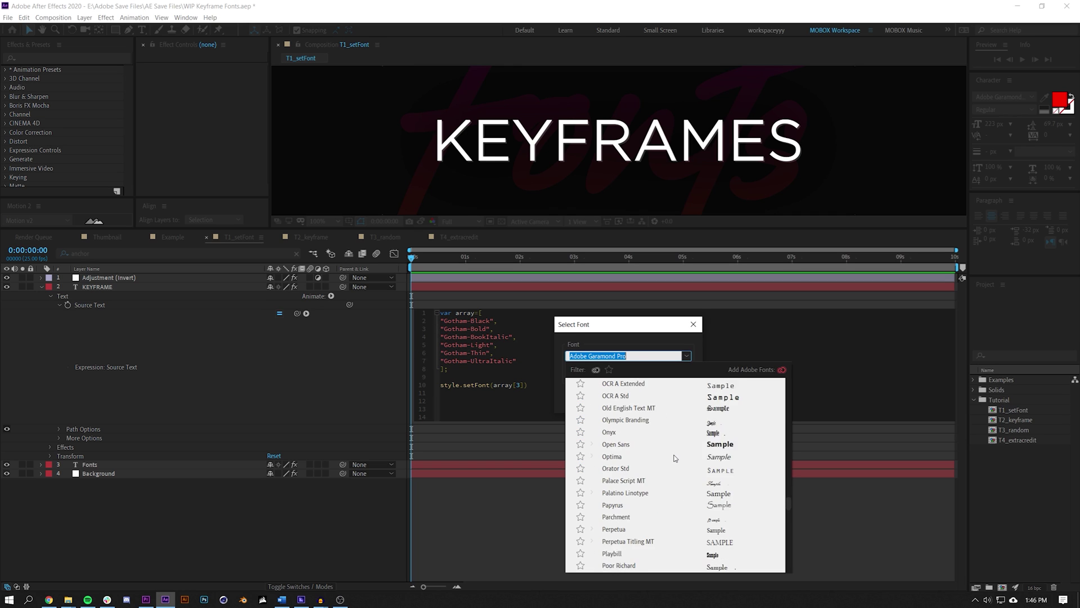
{"action": "left_click_drag", "start_coordinate": [789, 504], "coordinate": [788, 540]}
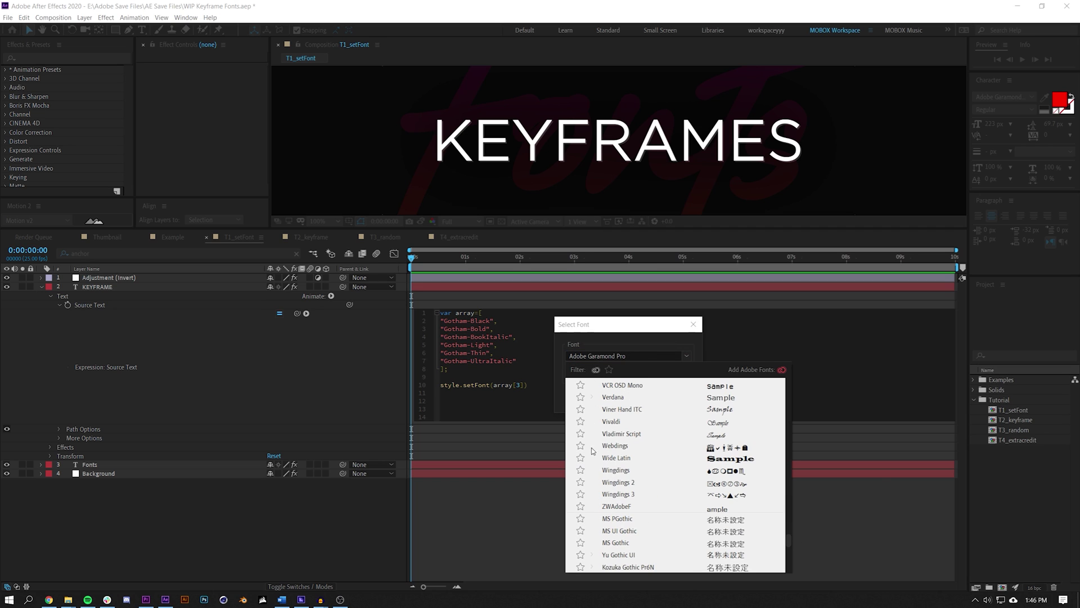
{"action": "left_click", "coordinate": [617, 400]}
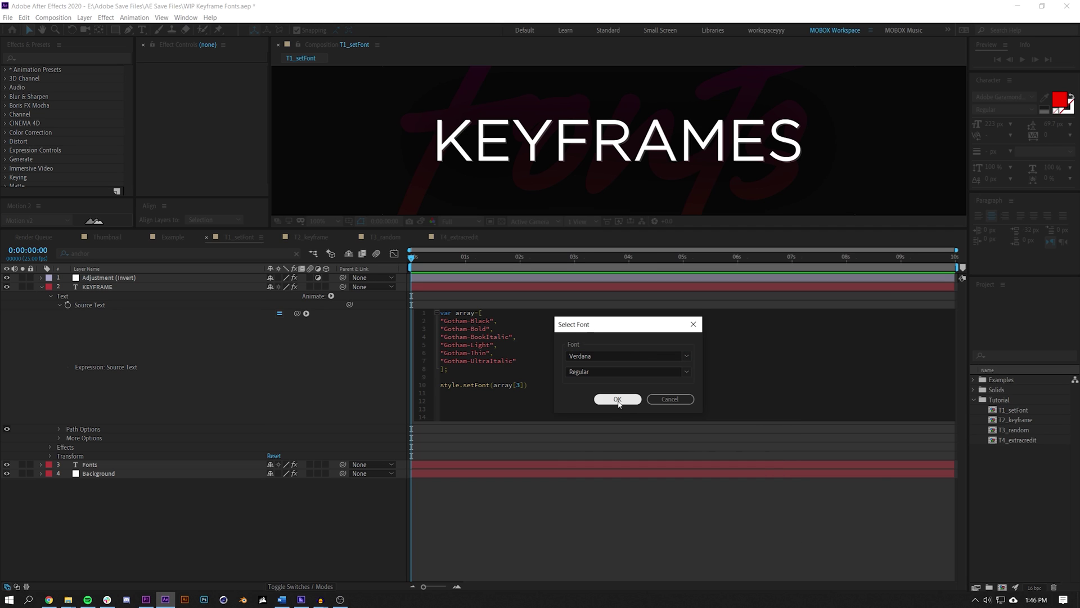
{"action": "left_click", "coordinate": [620, 401]}
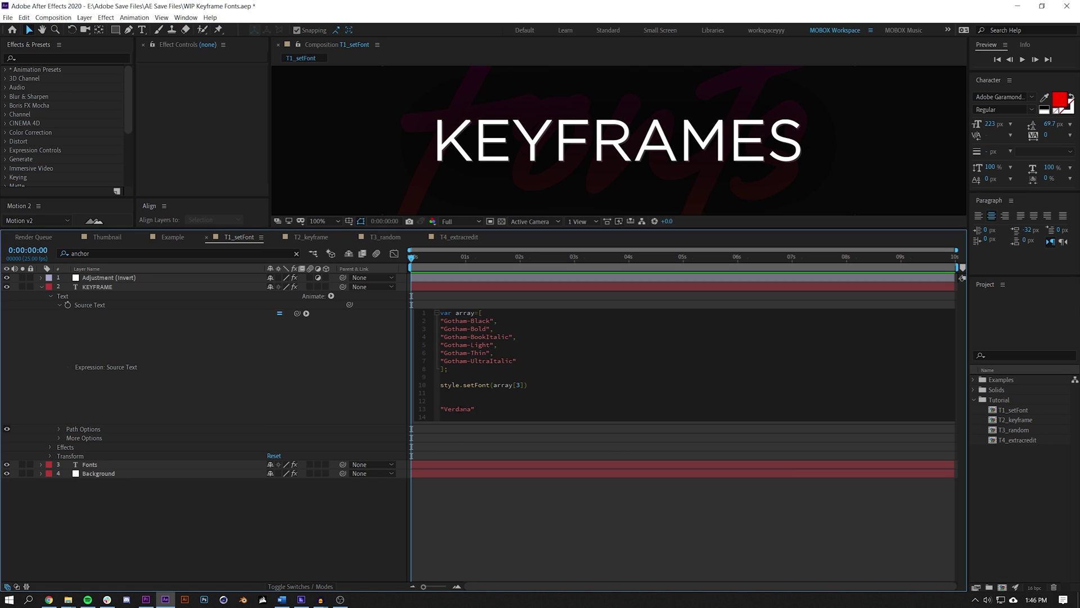
Step: Change the inserted name to 'Verdana-Bold', preview it, then cut that line
{"action": "type", "text": "-Bold"}
{"action": "left_click", "coordinate": [517, 572]}
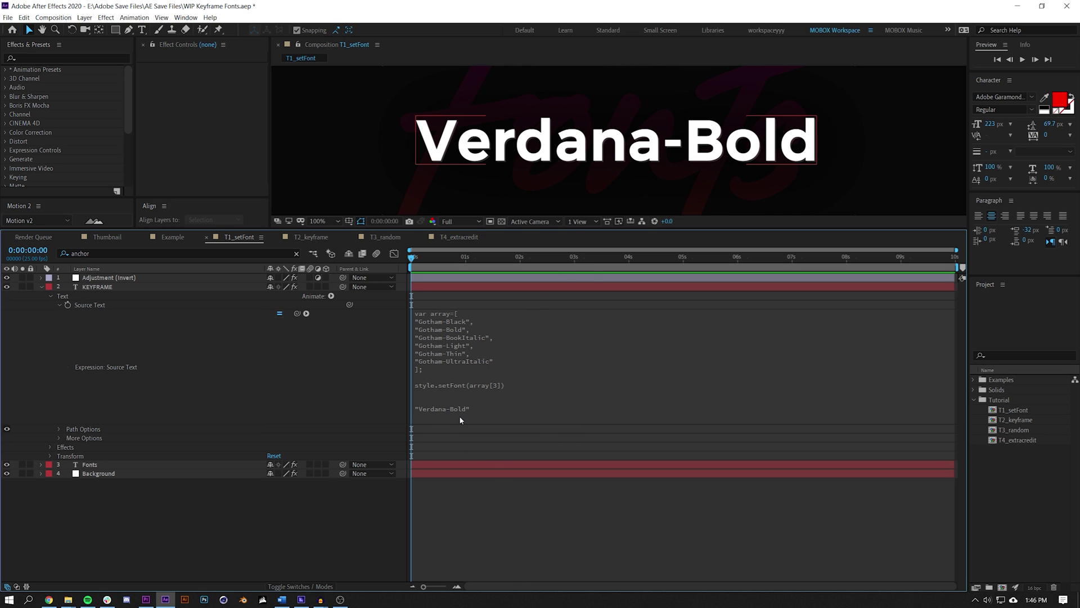
{"action": "left_click", "coordinate": [461, 419]}
{"action": "triple_click", "coordinate": [469, 407]}
{"action": "key", "text": "ctrl+c"}
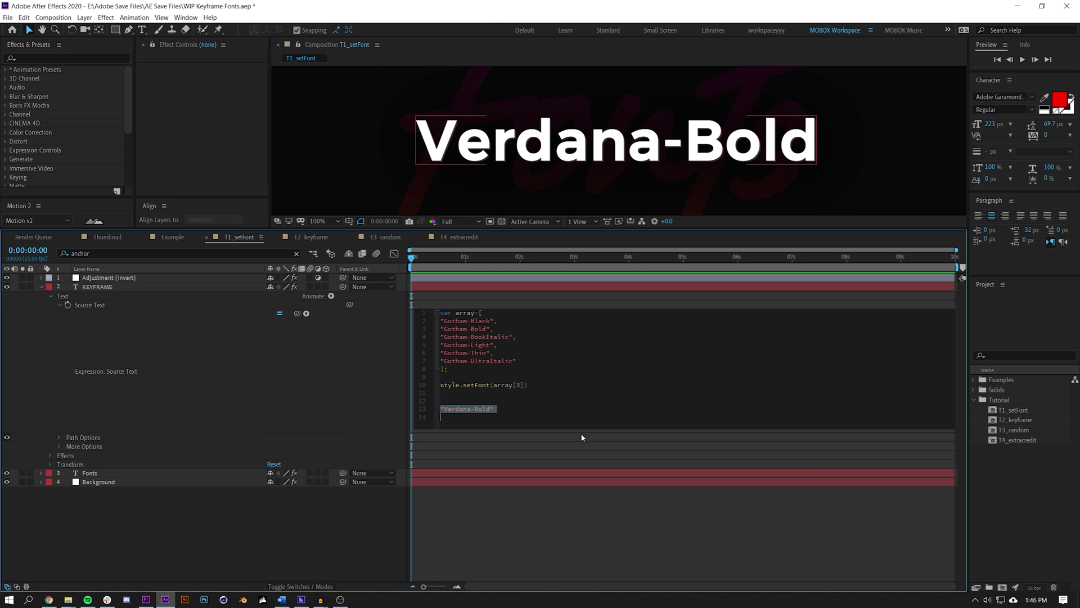
{"action": "key", "text": "BackSpace"}
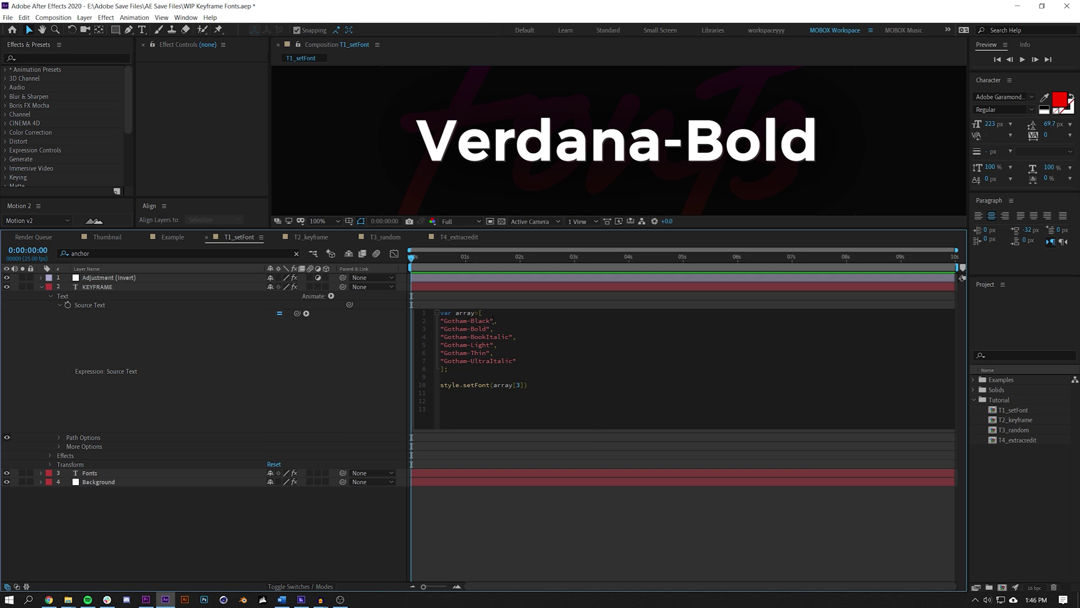
Step: Replace Gotham-Black in the font array with Verdana-Bold and set the setFont index to 0
{"action": "left_click_drag", "start_coordinate": [493, 320], "coordinate": [441, 321]}
{"action": "key", "text": "ctrl+v"}
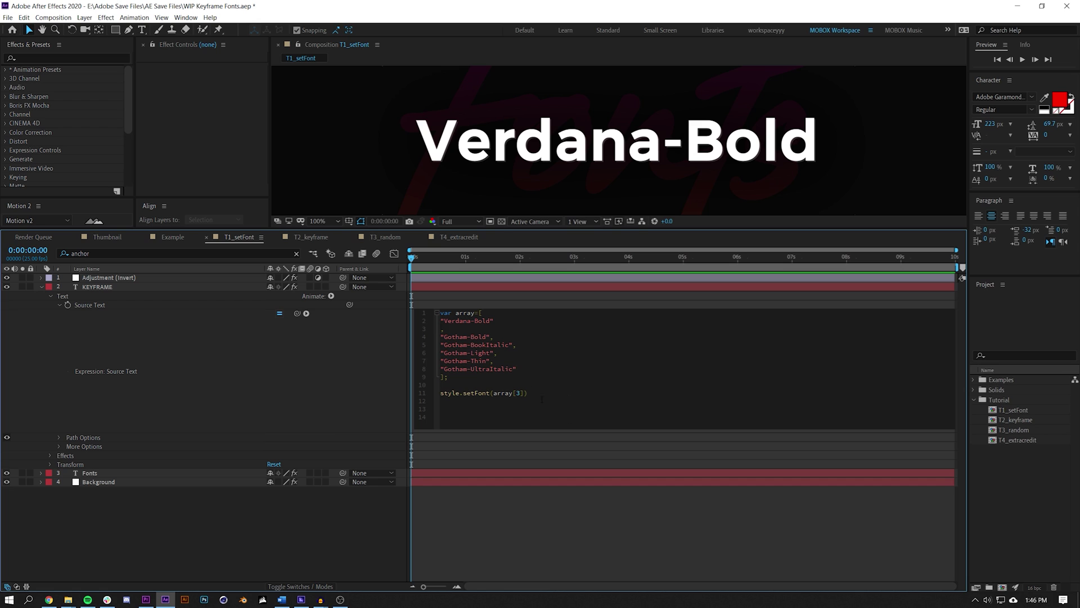
{"action": "key", "text": "BackSpace"}
{"action": "key", "text": "BackSpace"}
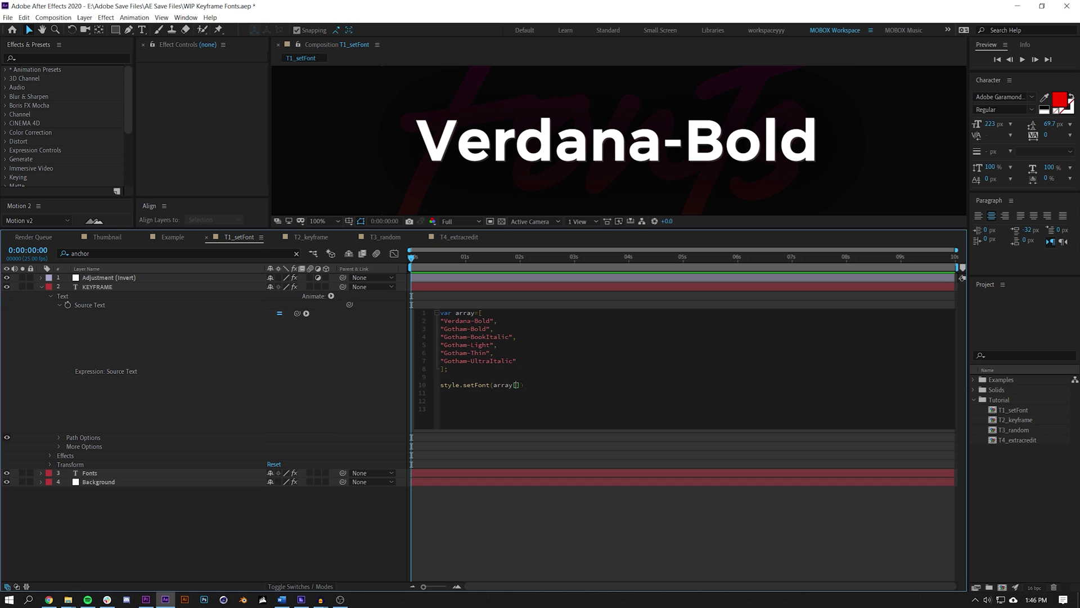
{"action": "type", "text": "0"}
{"action": "left_click", "coordinate": [618, 564]}
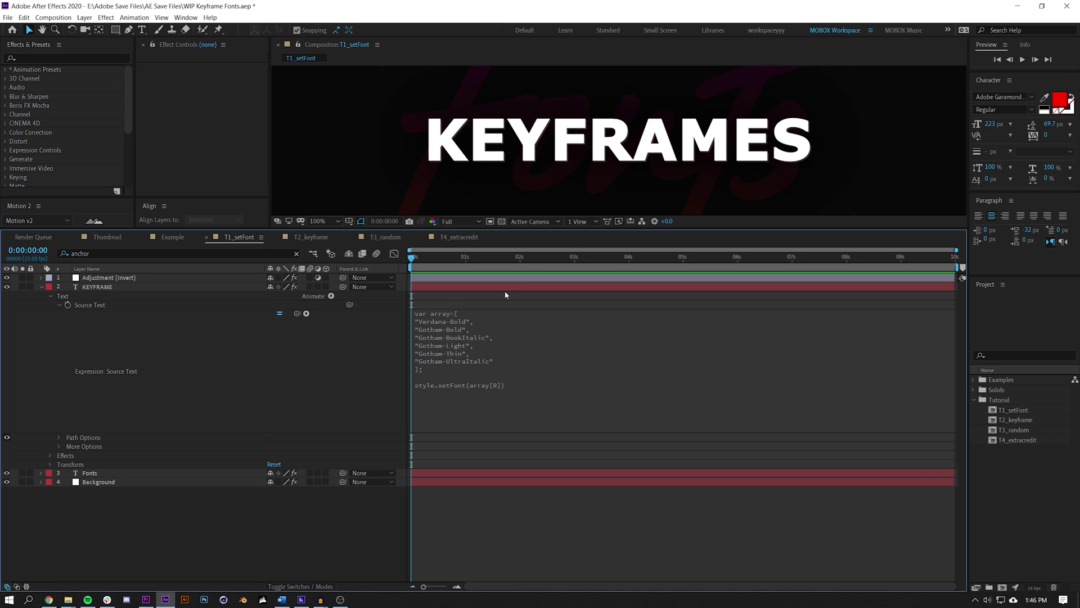
Step: Trim the array entry to plain 'Verdana', commit, and open the T2_keyframe composition
{"action": "left_click", "coordinate": [468, 321]}
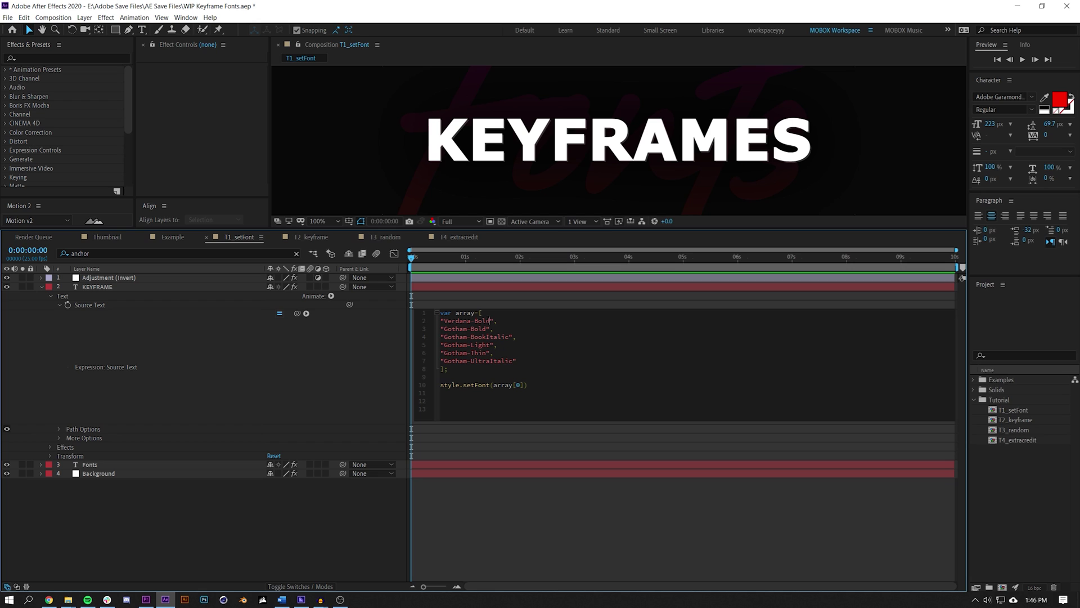
{"action": "key", "text": "BackSpace"}
{"action": "key", "text": "BackSpace"}
{"action": "key", "text": "BackSpace"}
{"action": "key", "text": "BackSpace"}
{"action": "key", "text": "BackSpace"}
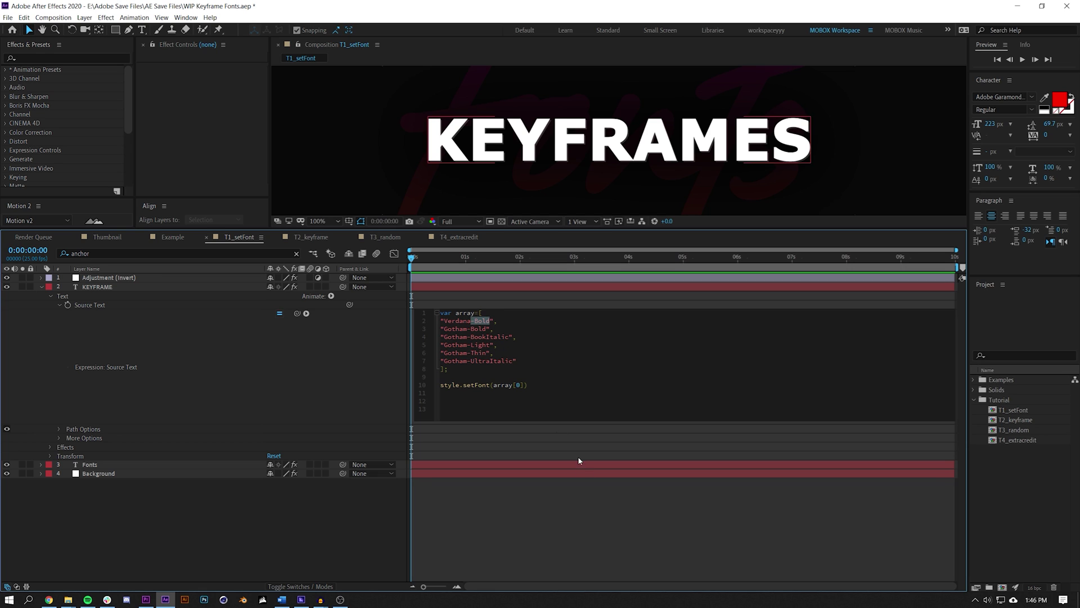
{"action": "left_click", "coordinate": [599, 518]}
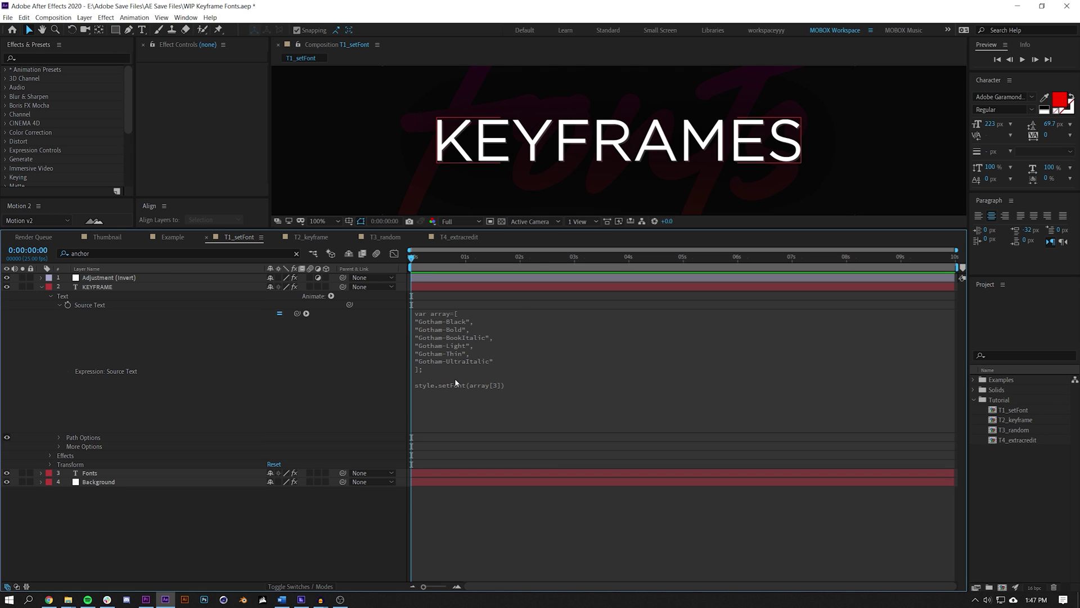
{"action": "left_click", "coordinate": [319, 237]}
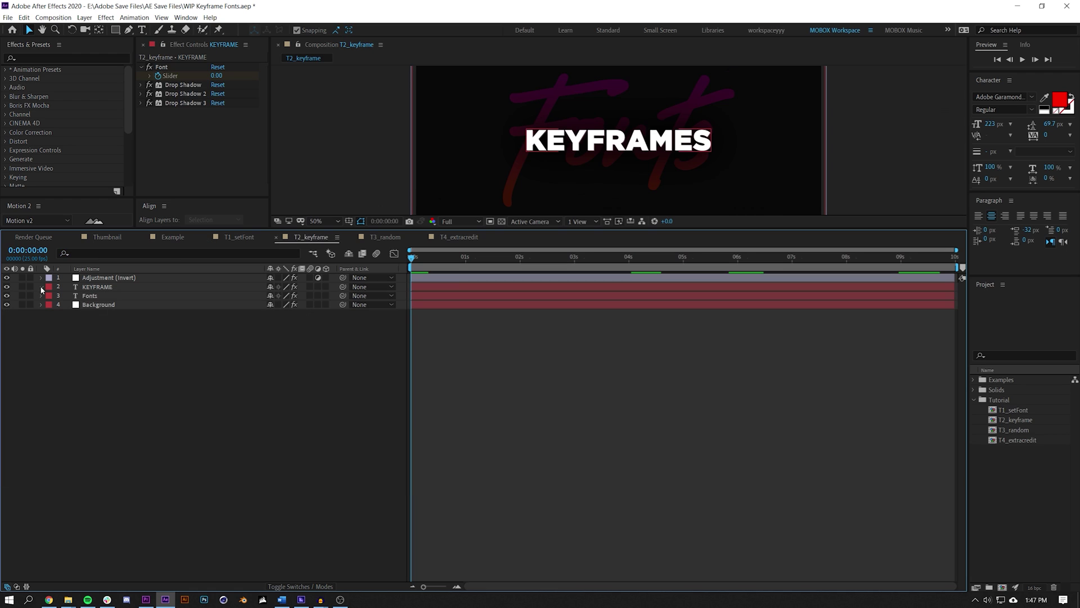
Step: Reveal KEYFRAME's Source Text expression that picks array[r] from the rounded Font slider
{"action": "left_click", "coordinate": [41, 287]}
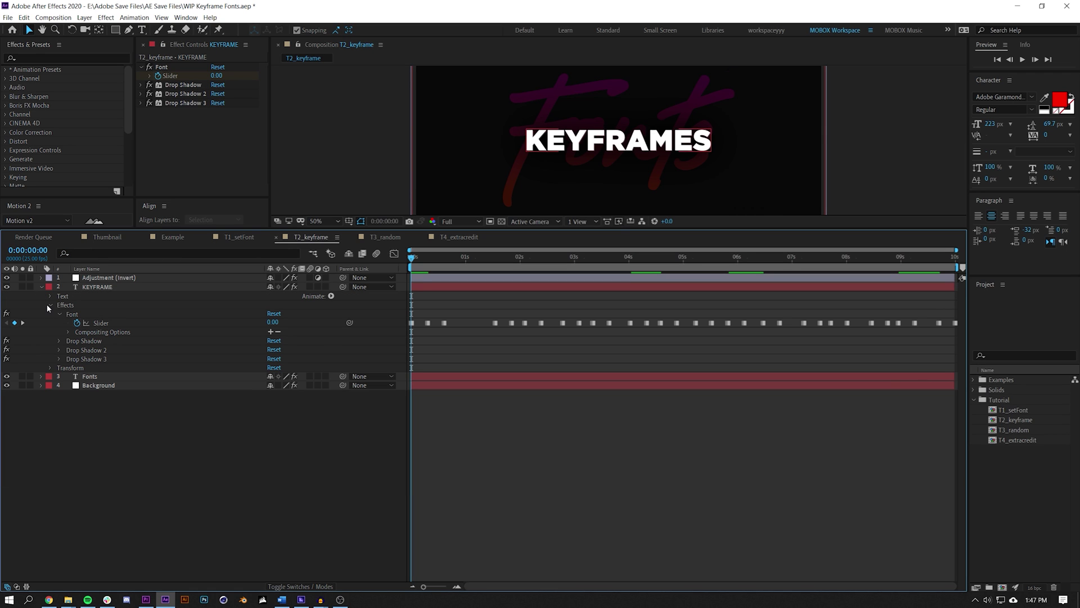
{"action": "left_click", "coordinate": [51, 304]}
{"action": "left_click", "coordinate": [49, 296]}
{"action": "left_click", "coordinate": [59, 305]}
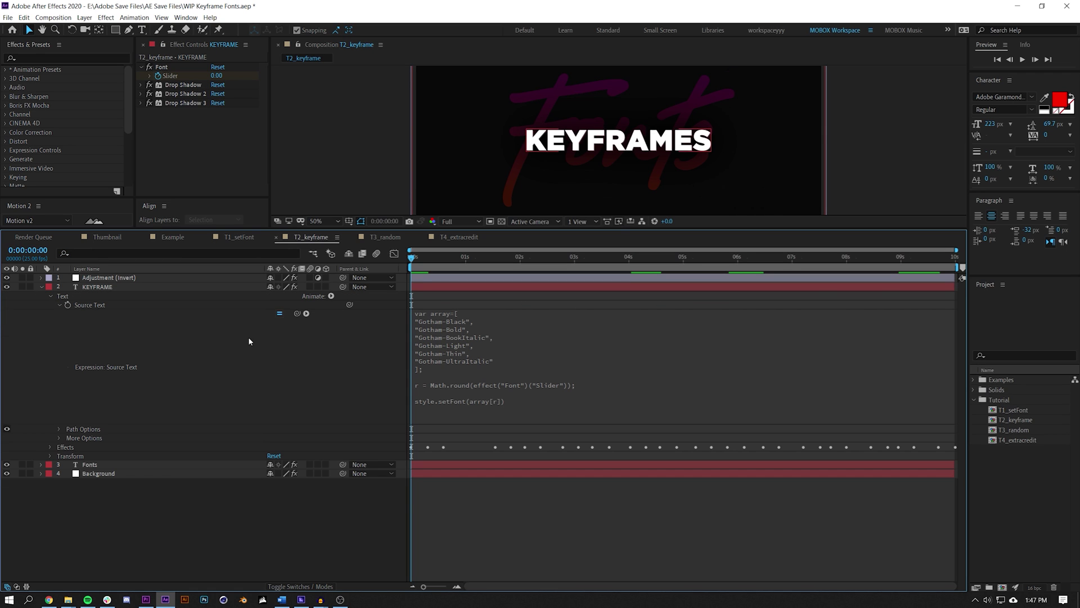
{"action": "left_click", "coordinate": [473, 394]}
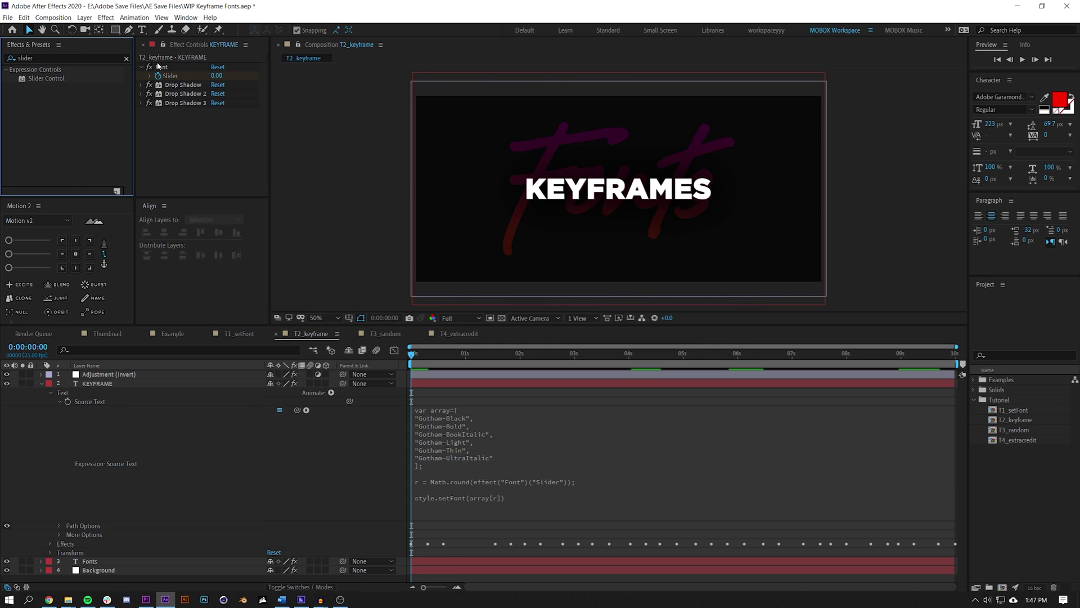
Step: Select the Font slider effect in Effect Controls and edit its name, then leave the expression
{"action": "left_click", "coordinate": [159, 66]}
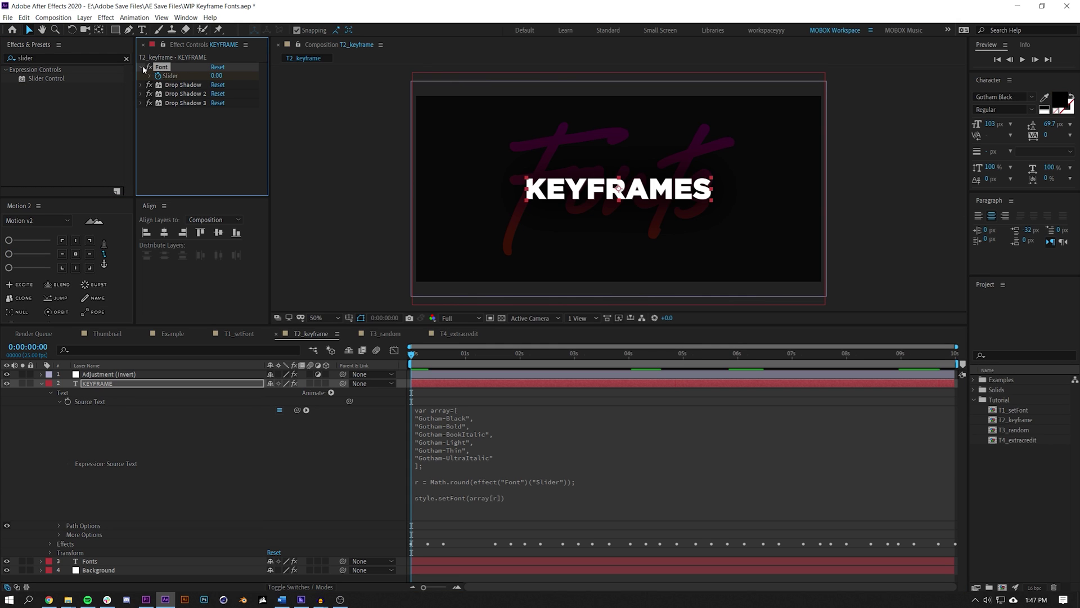
{"action": "key", "text": "Return"}
{"action": "left_click", "coordinate": [174, 66]}
{"action": "left_click", "coordinate": [543, 452]}
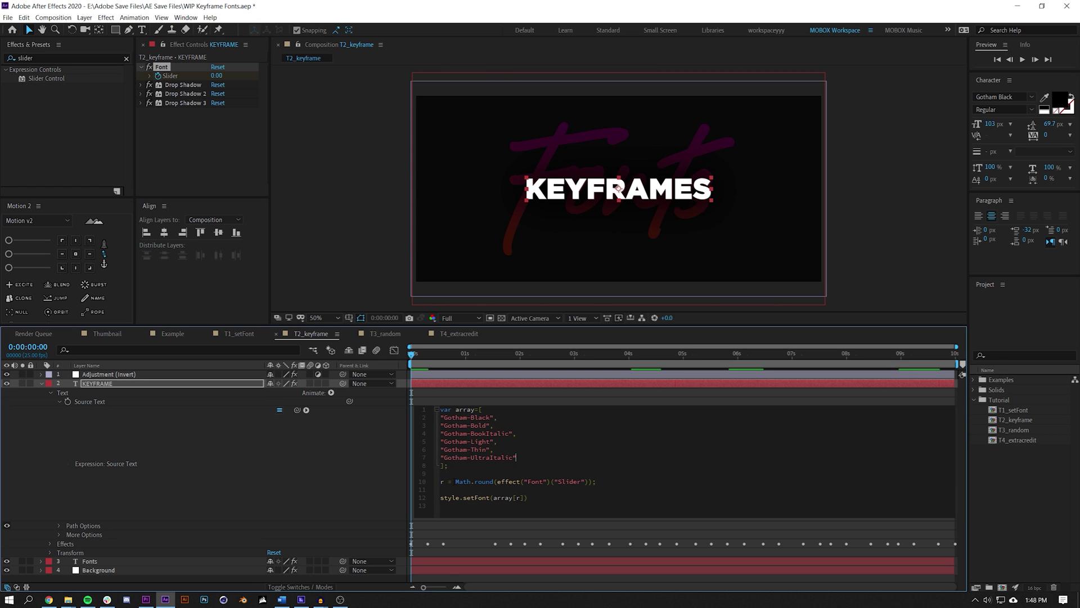
{"action": "left_click", "coordinate": [114, 385]}
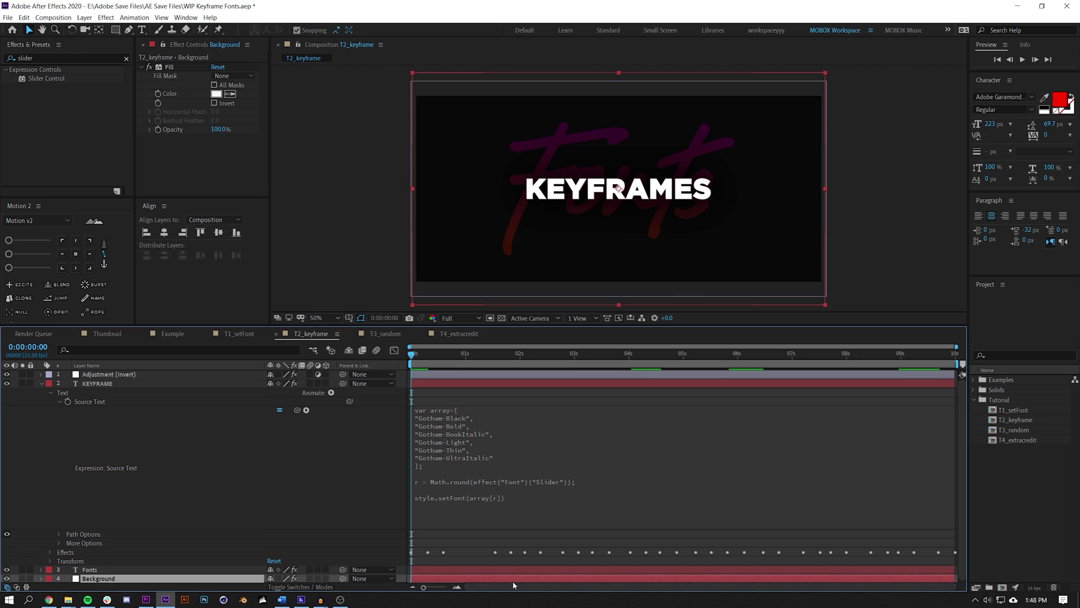
Step: Show the Font slider and scrub it to preview other fonts, returning it to 0
{"action": "left_click", "coordinate": [114, 384]}
{"action": "key", "text": "u"}
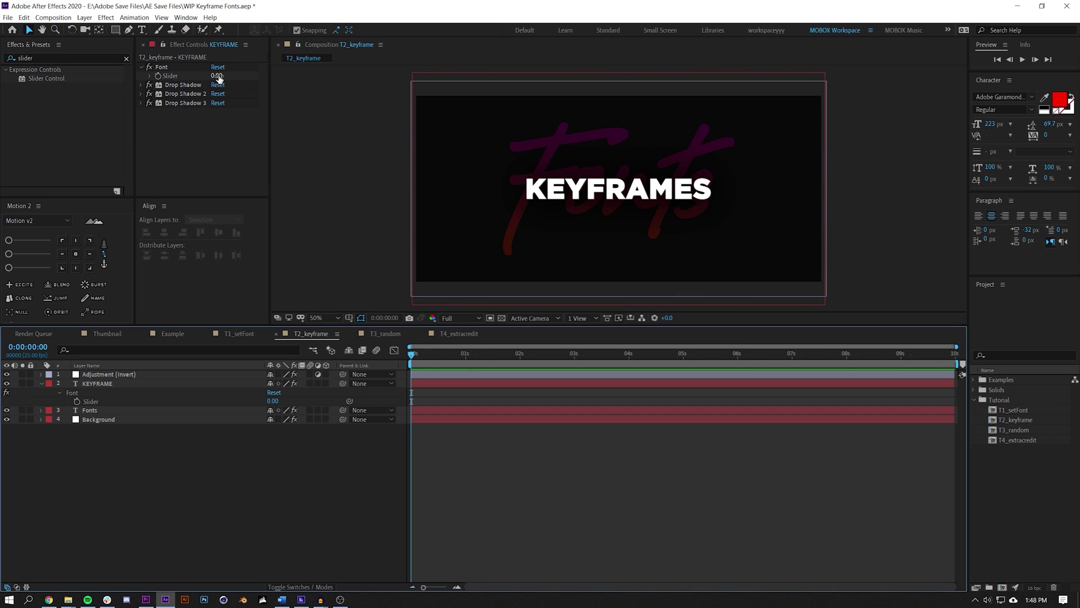
{"action": "mouse_move", "coordinate": [216, 75]}
{"action": "left_mouse_down"}
{"action": "mouse_move", "coordinate": [250, 77]}
{"action": "mouse_move", "coordinate": [226, 78]}
{"action": "left_mouse_up"}
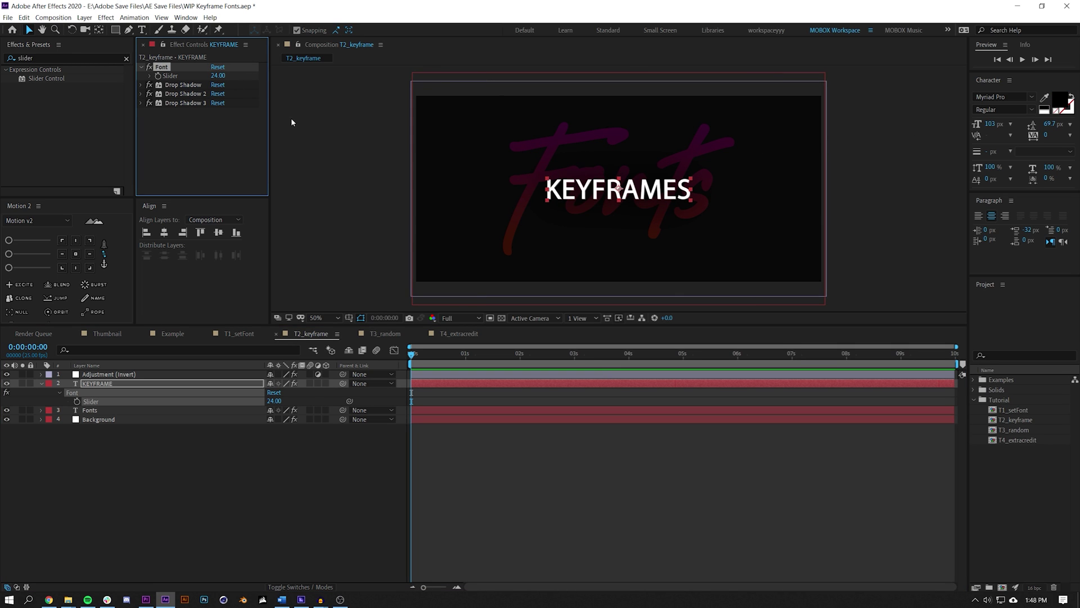
{"action": "left_click_drag", "start_coordinate": [217, 76], "coordinate": [209, 76]}
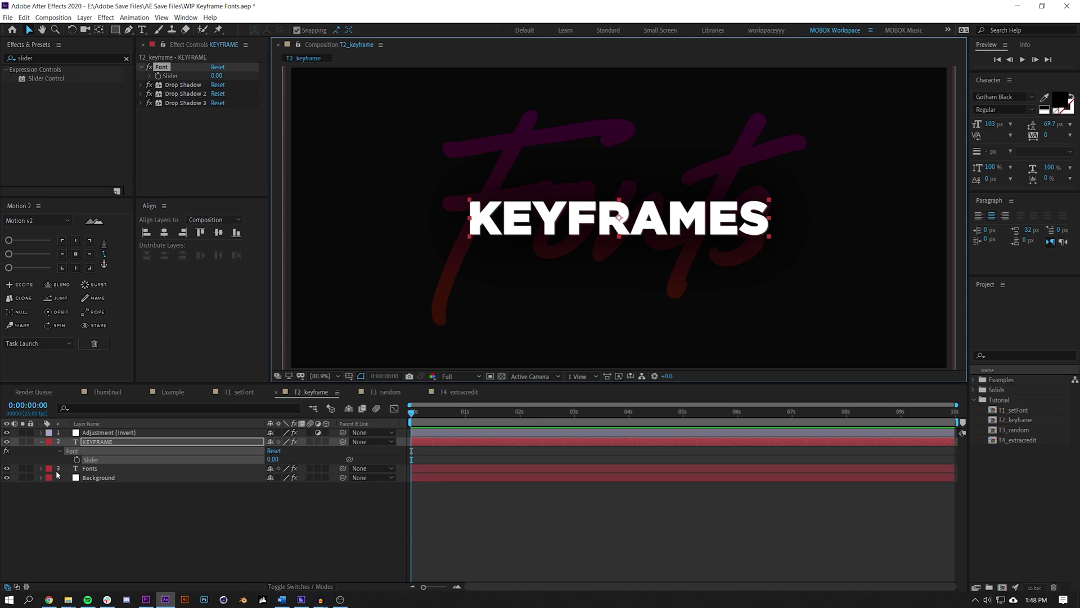
Step: Keyframe the Font slider at 0 at 0s and 1 at 1s
{"action": "left_click", "coordinate": [77, 461]}
{"action": "left_click", "coordinate": [468, 416]}
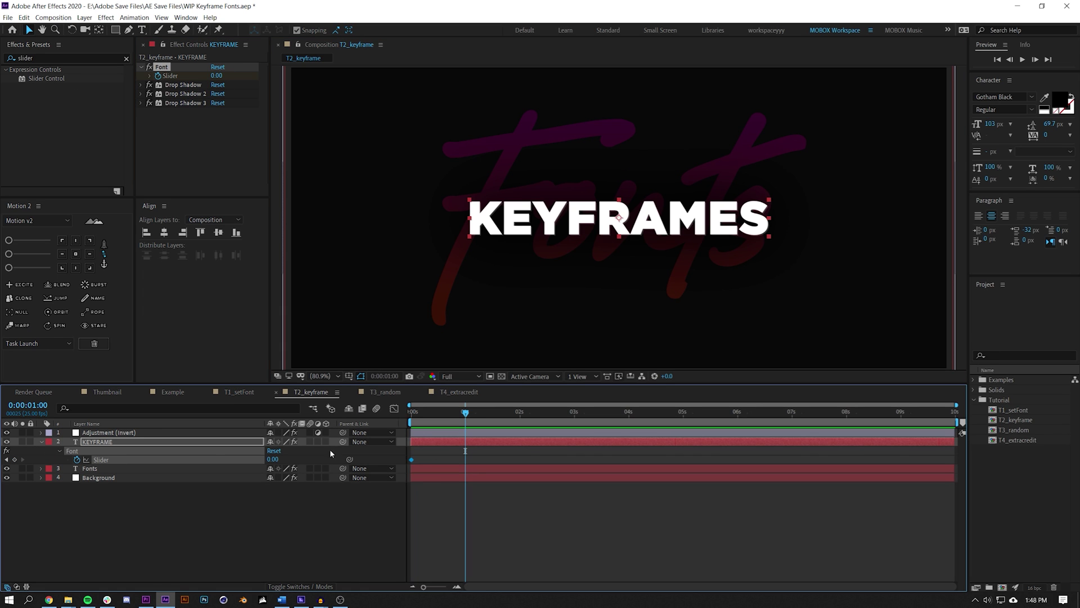
{"action": "left_click", "coordinate": [273, 459]}
{"action": "type", "text": "1"}
{"action": "key", "text": "Return"}
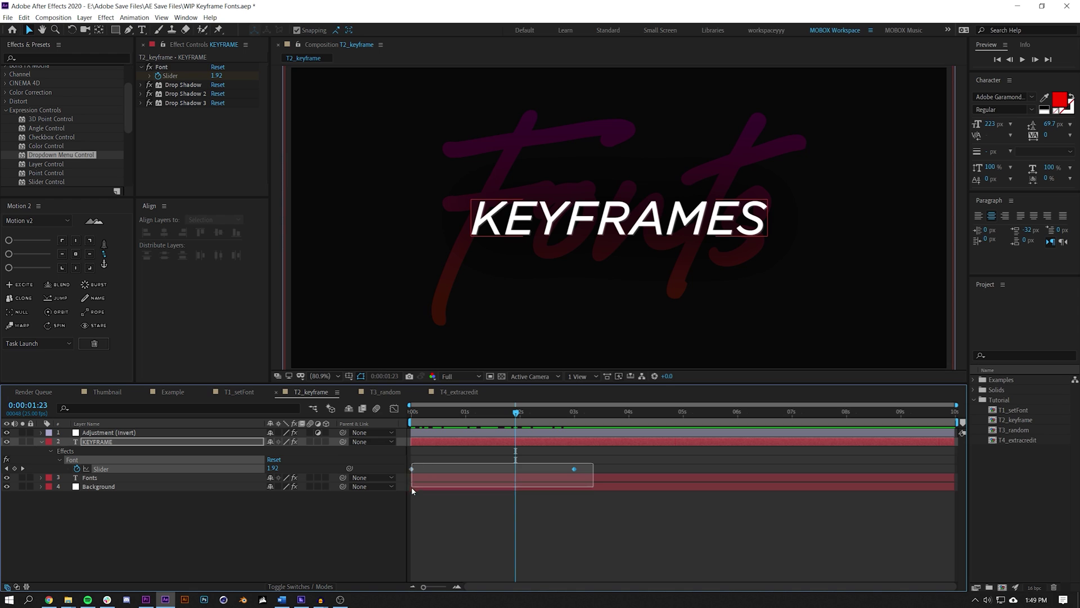
Step: Set the Font slider keyframes' temporal interpolation to Hold
{"action": "right_click", "coordinate": [412, 470]}
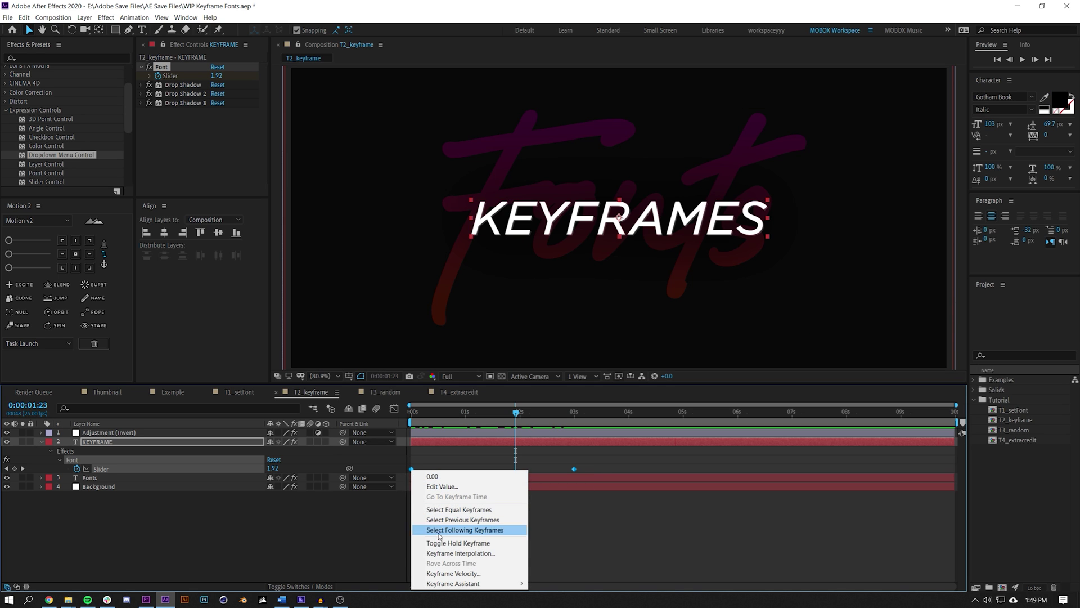
{"action": "left_click", "coordinate": [450, 553]}
{"action": "left_click", "coordinate": [360, 162]}
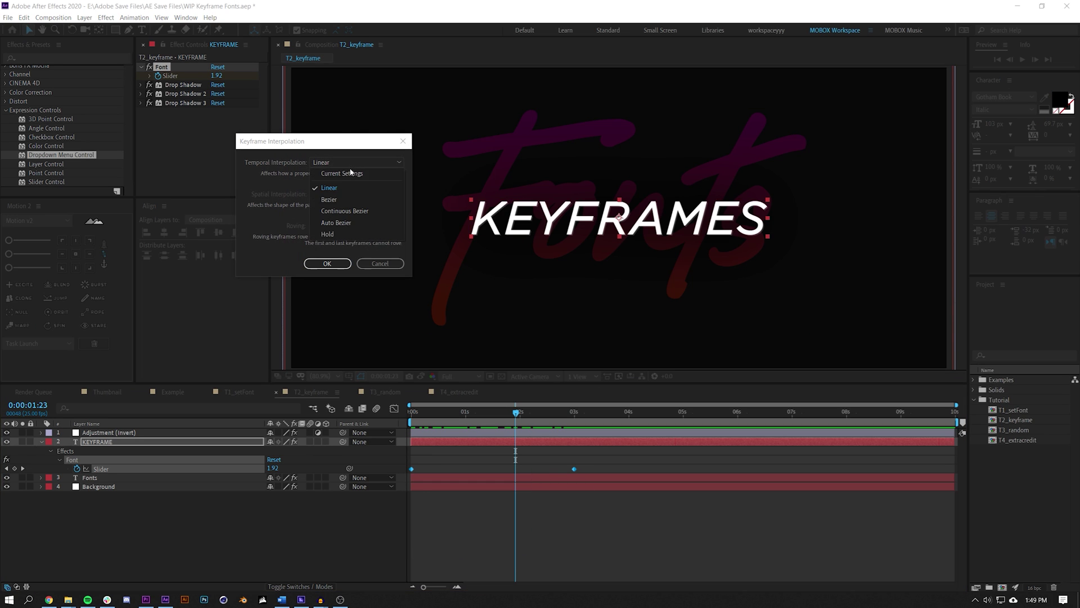
{"action": "left_click", "coordinate": [333, 234]}
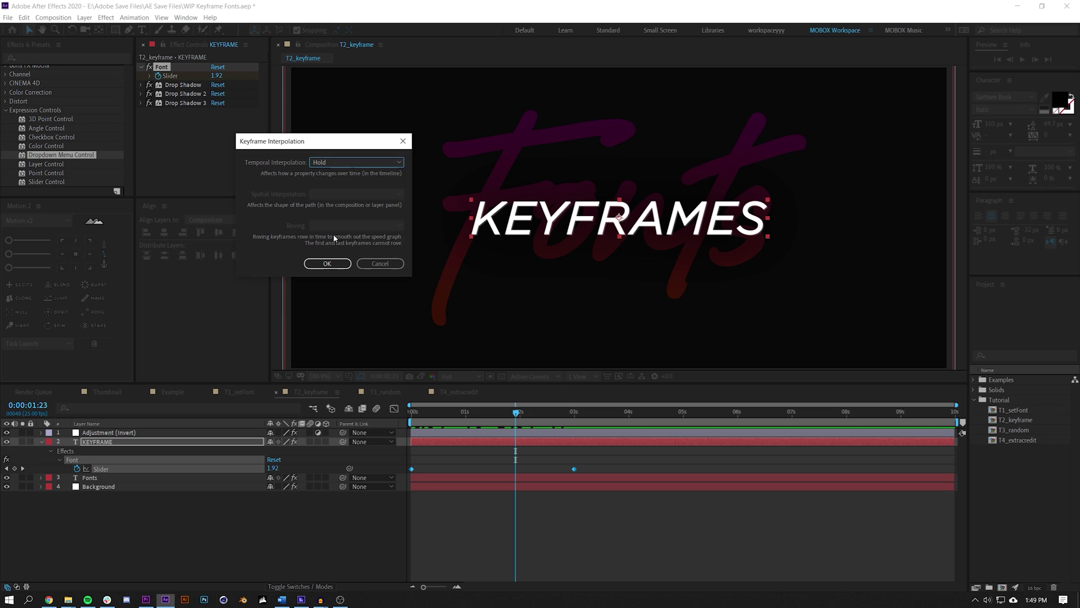
{"action": "left_click", "coordinate": [328, 264]}
Step: Move the second keyframe to about 1 second and scrub to check the font switch
{"action": "left_click_drag", "start_coordinate": [577, 472], "coordinate": [471, 469]}
{"action": "left_click", "coordinate": [450, 407]}
{"action": "left_click_drag", "start_coordinate": [471, 407], "coordinate": [419, 407]}
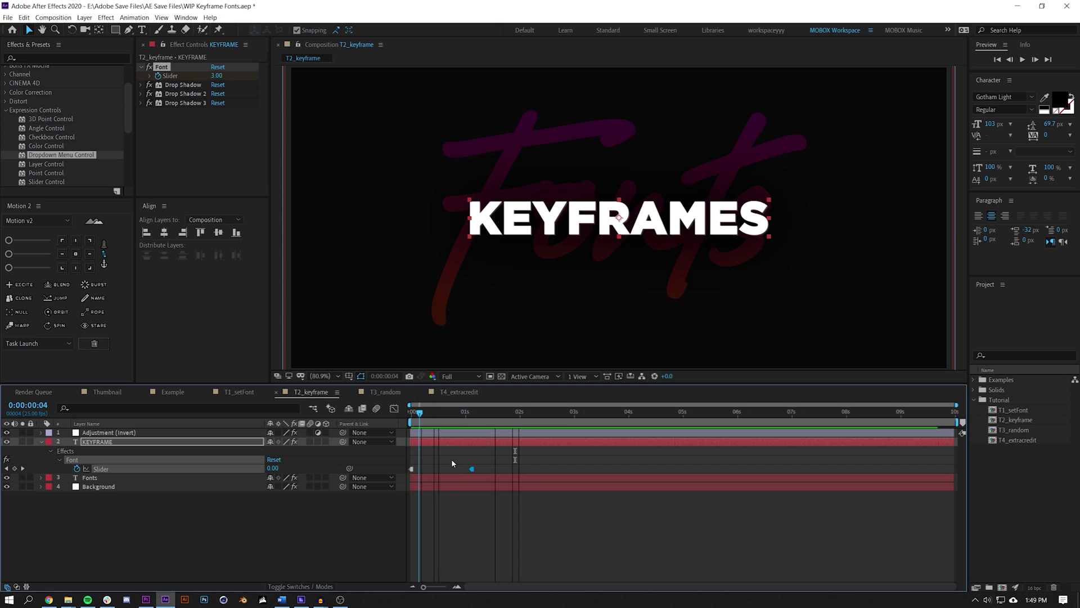
{"action": "left_click", "coordinate": [398, 461]}
{"action": "key", "text": "Home"}
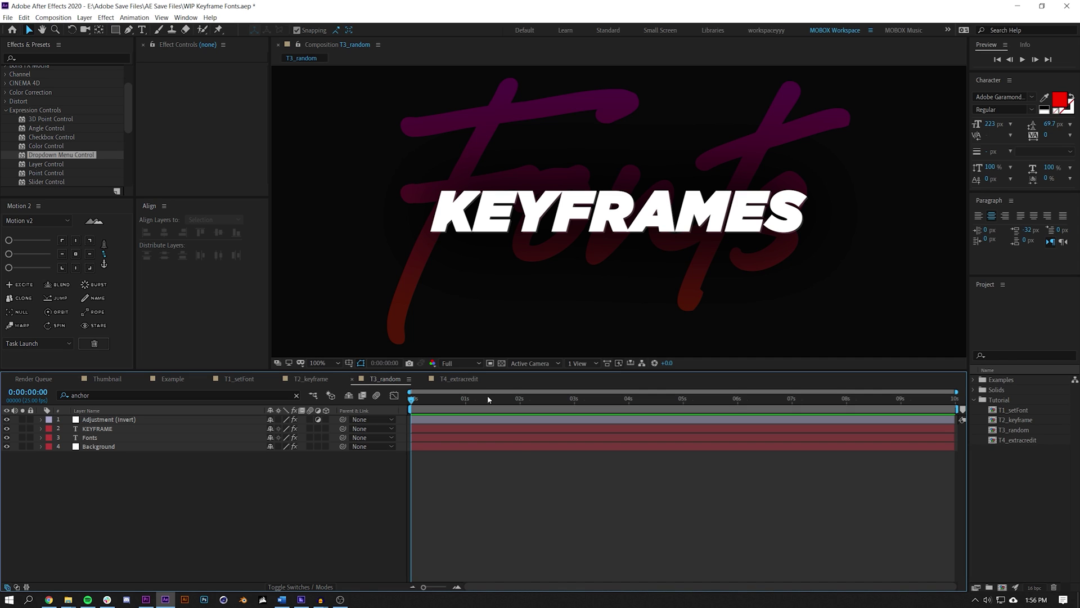
Step: Reveal KEYFRAME's Source Text expression and rewrite it to pick array[r] with r = Math.round(random(5))
{"action": "left_click", "coordinate": [46, 428]}
{"action": "left_click", "coordinate": [40, 429]}
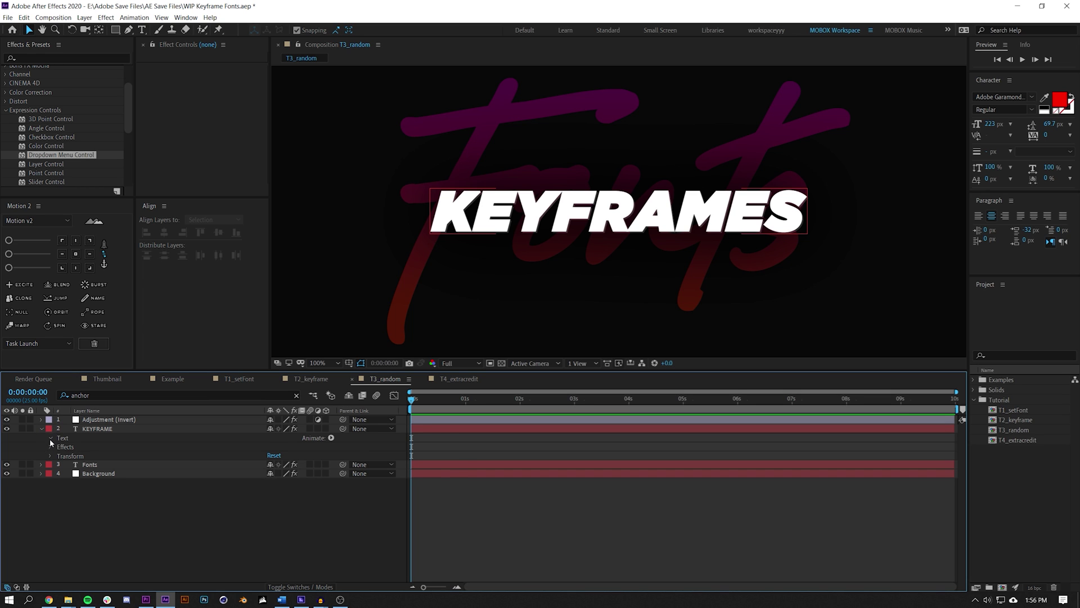
{"action": "left_click", "coordinate": [50, 438]}
{"action": "left_click_drag", "start_coordinate": [472, 370], "coordinate": [472, 279]}
{"action": "left_click", "coordinate": [538, 426]}
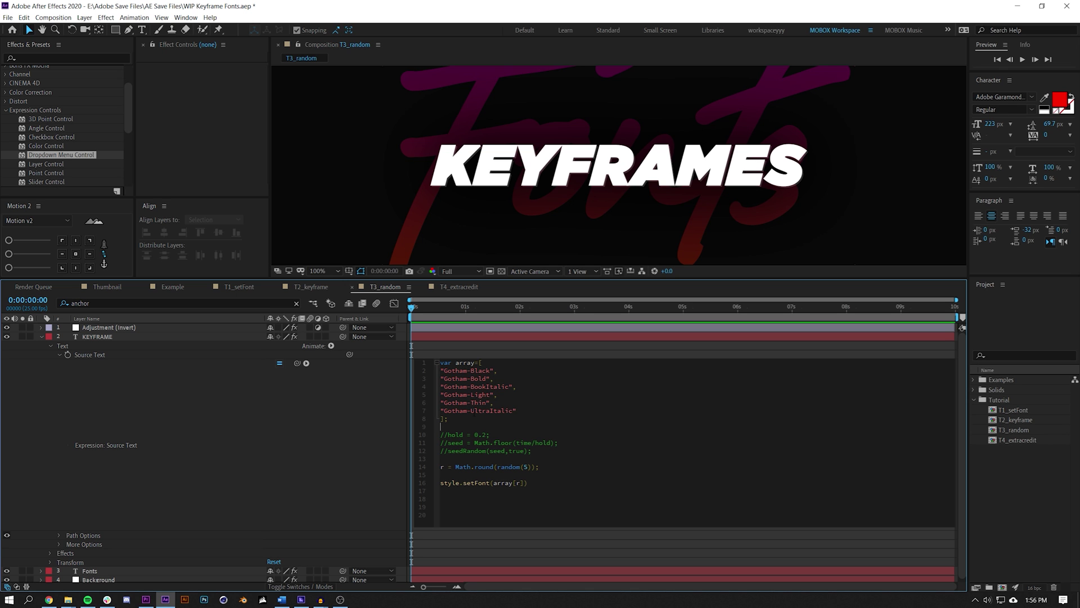
{"action": "key", "text": "KP_Enter"}
Step: Preview the random font animation, zooming in on the text and back to 100%
{"action": "key", "text": "space"}
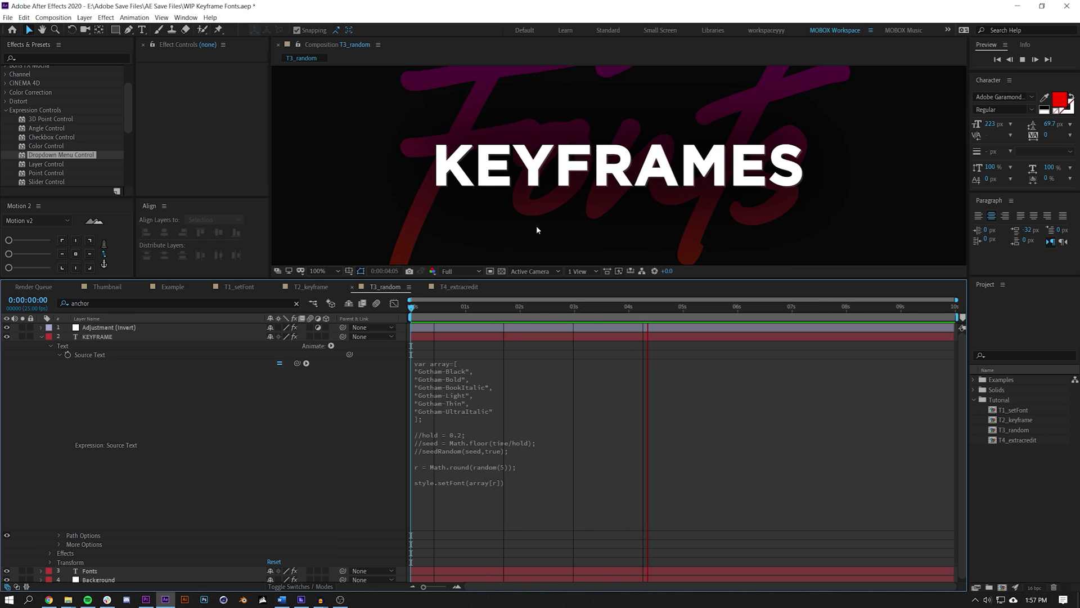
{"action": "key", "text": "space"}
{"action": "key", "text": "period"}
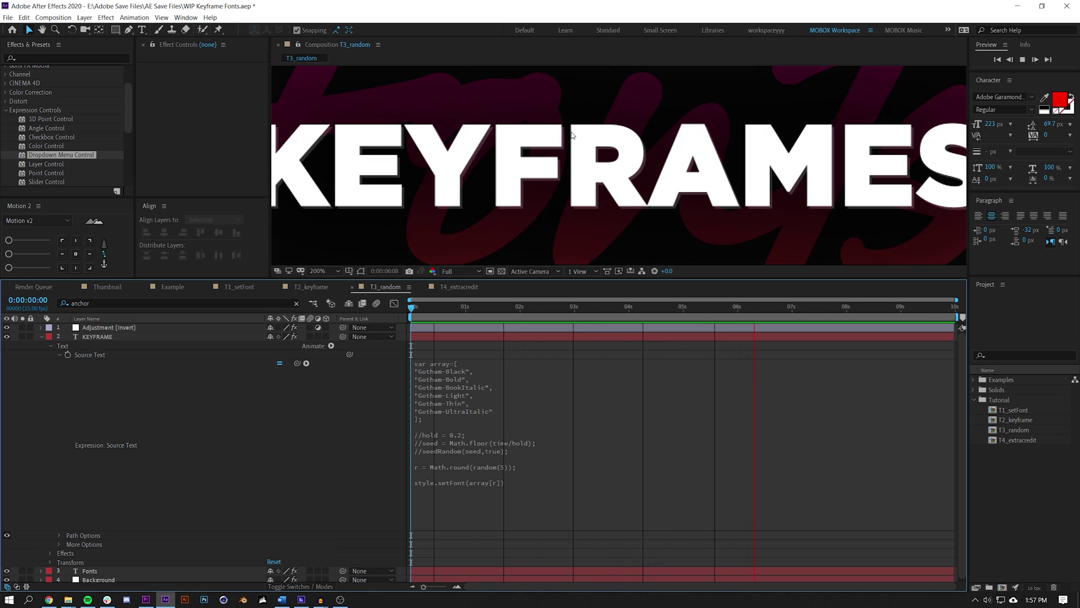
{"action": "key", "text": "space"}
{"action": "key", "text": "comma"}
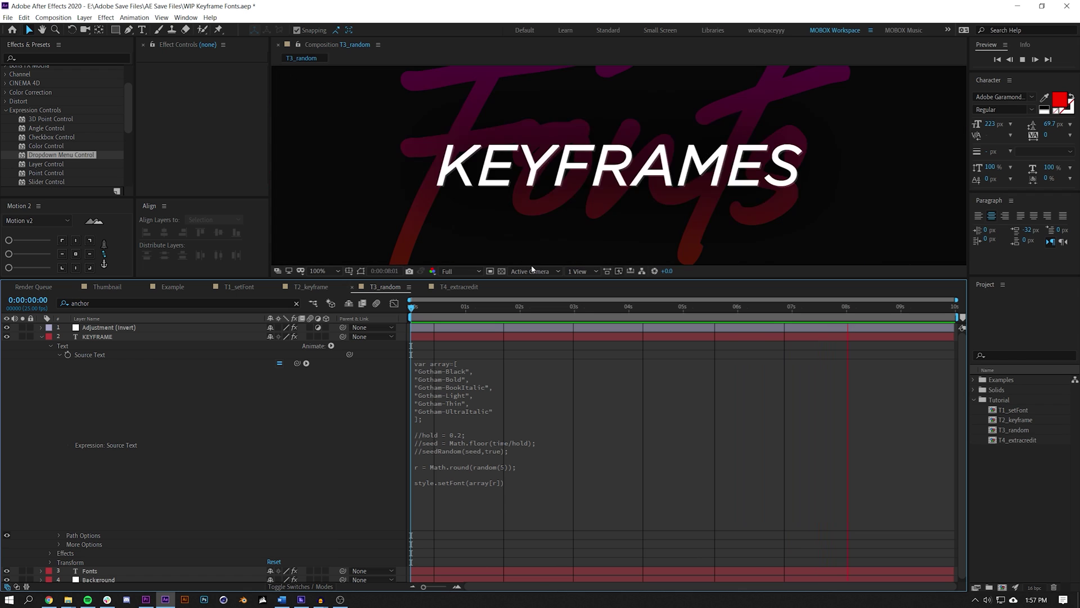
Step: Uncomment the hold = 0.2 and seed = Math.floor(time/hold) lines of the expression
{"action": "left_click", "coordinate": [521, 443]}
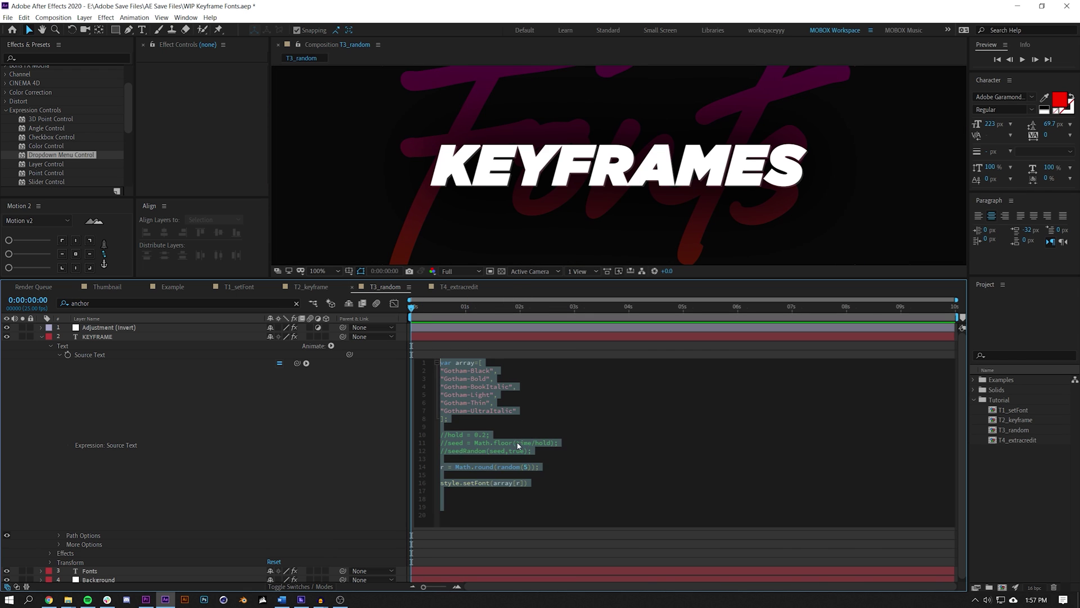
{"action": "key", "text": "BackSpace"}
{"action": "key", "text": "BackSpace"}
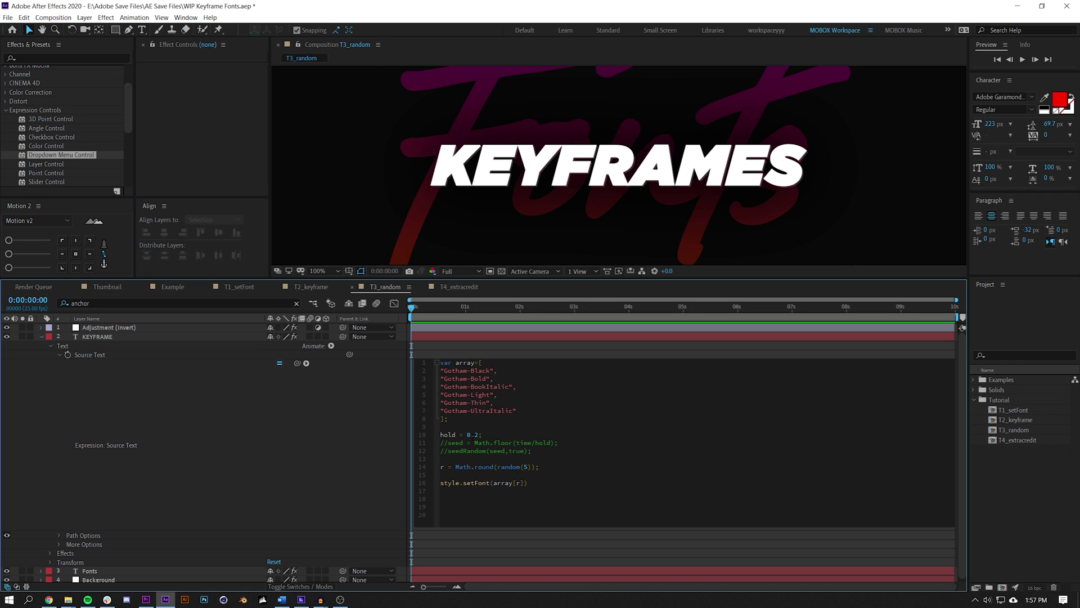
{"action": "key", "text": "BackSpace"}
{"action": "key", "text": "BackSpace"}
{"action": "key", "text": "BackSpace"}
{"action": "key", "text": "BackSpace"}
Step: Select the Slider Control effect in the Expression Controls effects
{"action": "left_click", "coordinate": [115, 130]}
Step: Add a Slider Control to KEYFRAME, pick-whip hold to it replacing 0.2, then show T4_extracredit
{"action": "scroll", "coordinate": [59, 148], "scroll_direction": "down", "scroll_amount": 1}
{"action": "left_click_drag", "start_coordinate": [46, 150], "coordinate": [133, 339]}
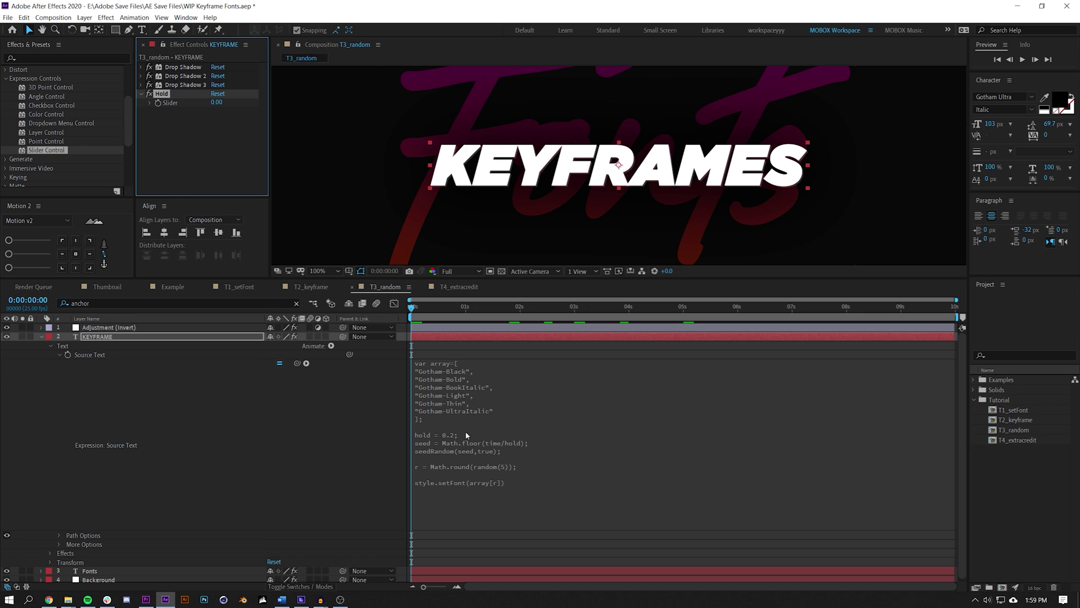
{"action": "left_click", "coordinate": [467, 434]}
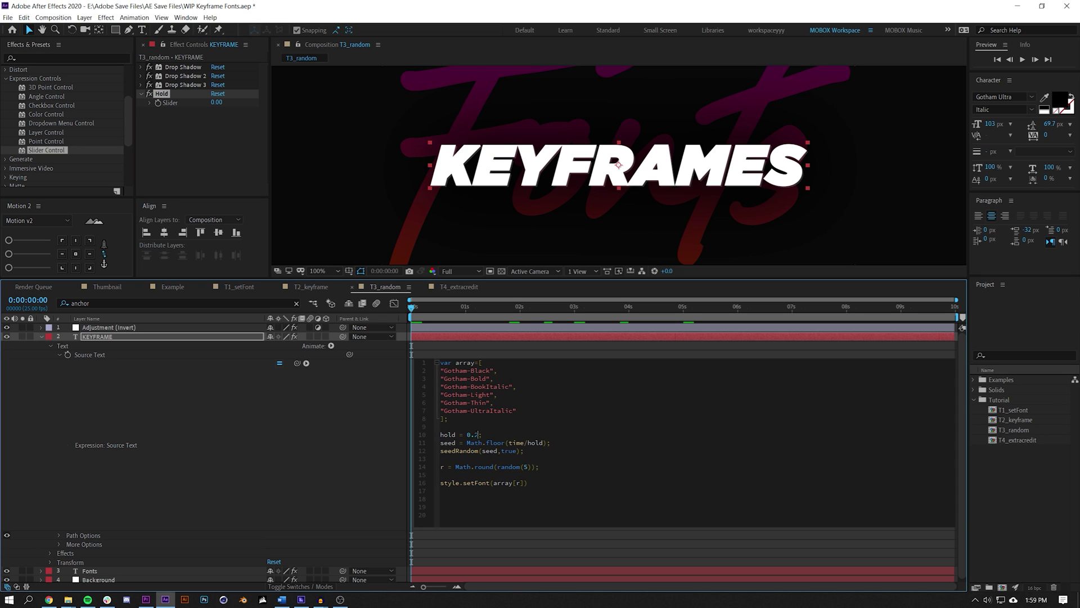
{"action": "double_click", "coordinate": [475, 434]}
{"action": "key", "text": "BackSpace"}
{"action": "left_click_drag", "start_coordinate": [297, 363], "coordinate": [167, 102]}
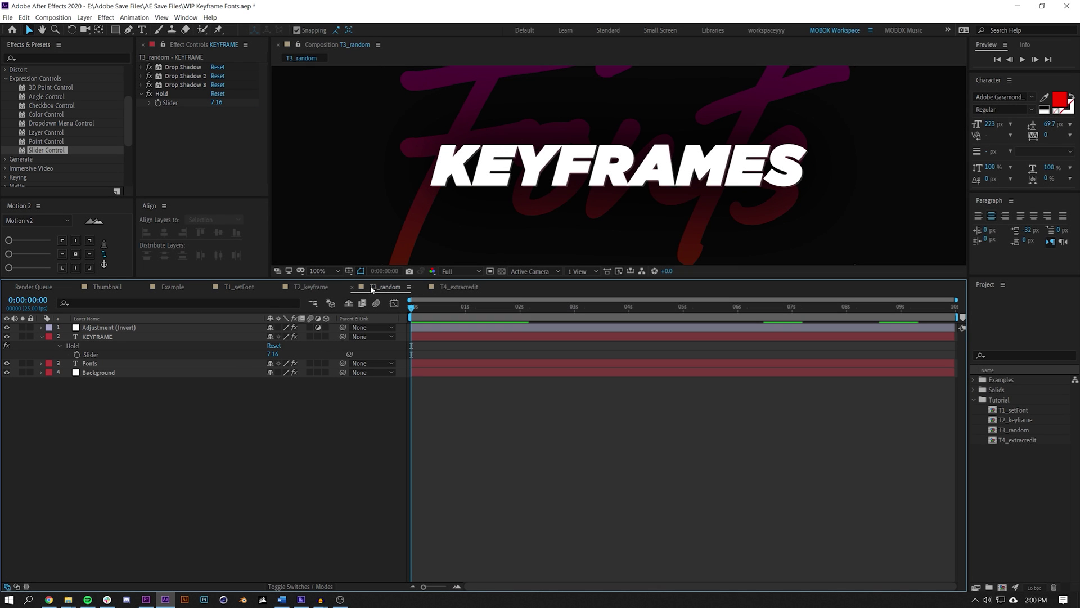
{"action": "left_click_drag", "start_coordinate": [374, 279], "coordinate": [466, 337]}
{"action": "left_click", "coordinate": [462, 348]}
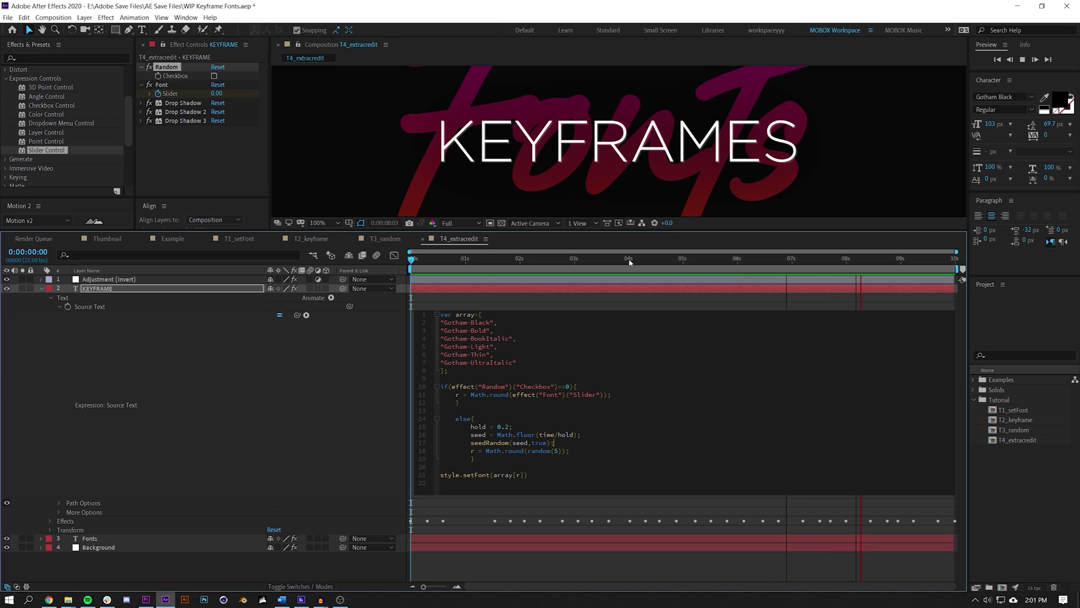
Step: Move to the 4-second mark, make the timeline taller, and reveal KEYFRAME's Transform properties
{"action": "left_click", "coordinate": [629, 260]}
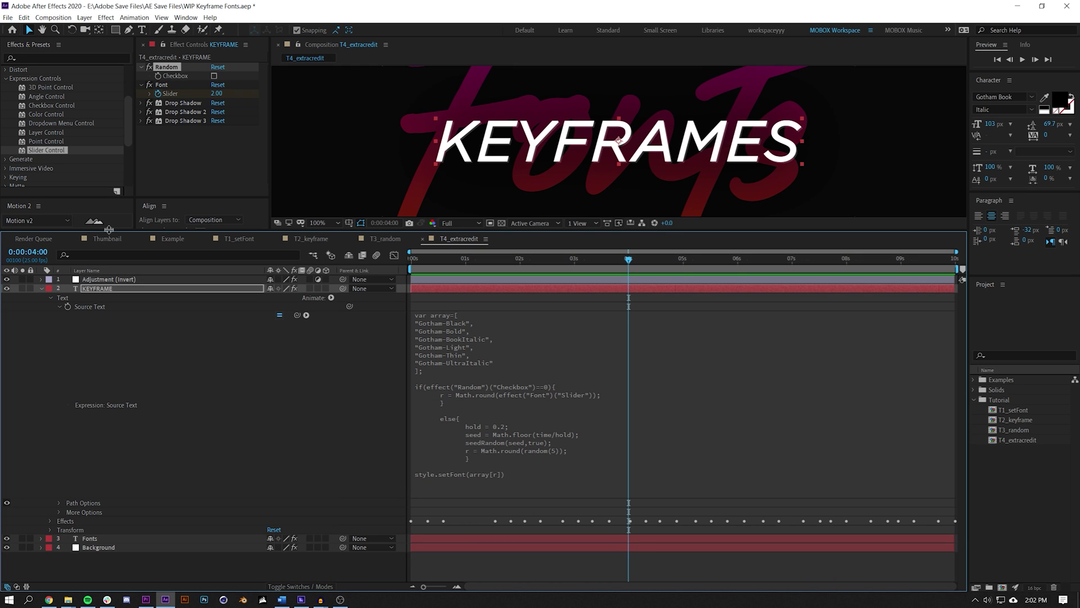
{"action": "left_click_drag", "start_coordinate": [106, 230], "coordinate": [125, 179]}
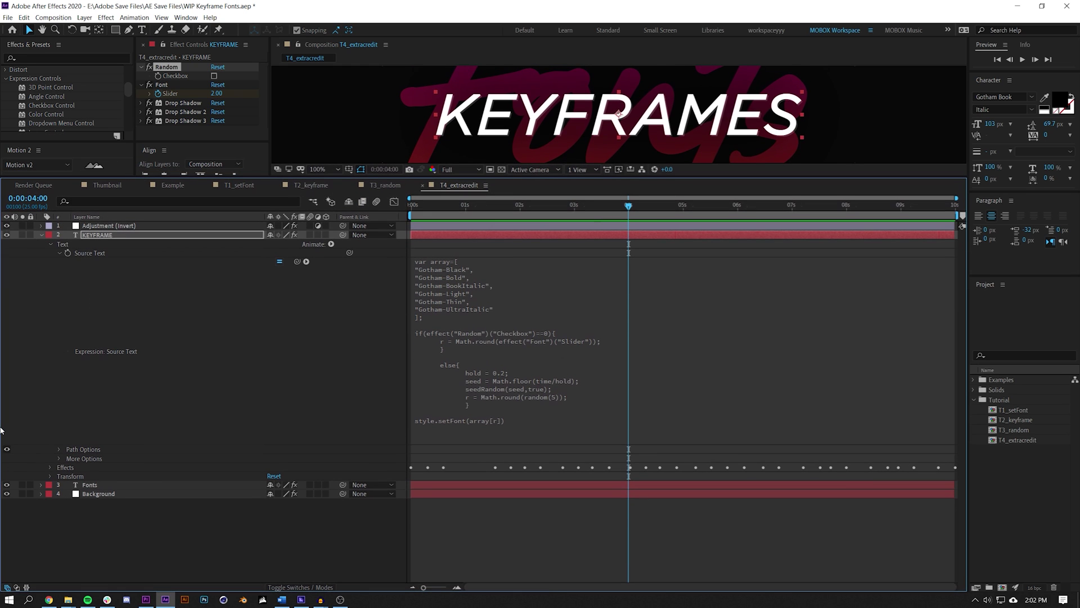
{"action": "left_click", "coordinate": [49, 476]}
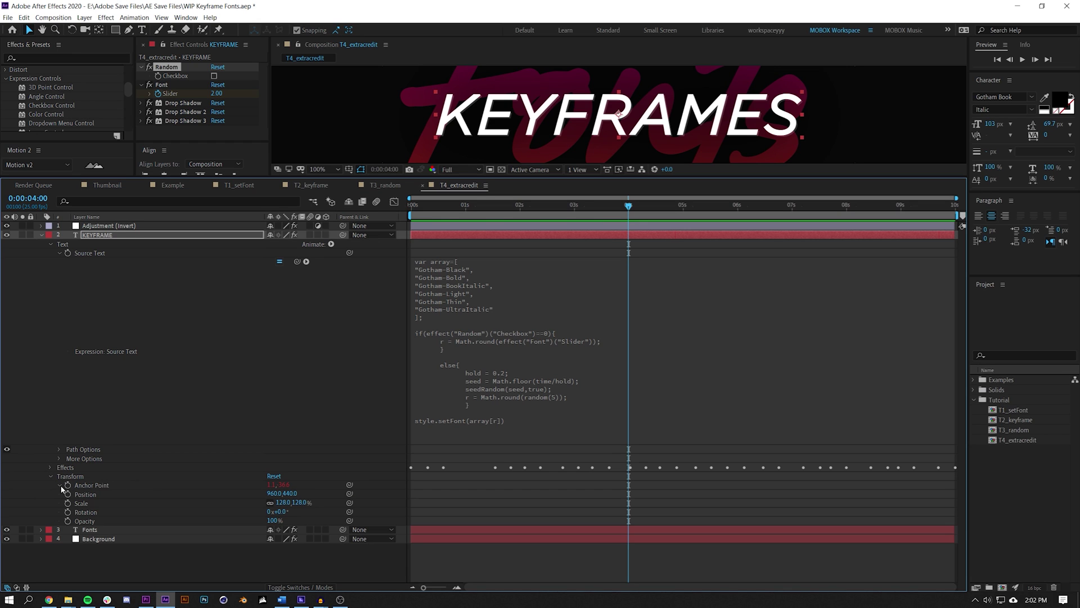
Step: Display and review the sourceRectAtTime Anchor Point expression, then step back one frame
{"action": "left_click", "coordinate": [59, 485]}
{"action": "left_click", "coordinate": [459, 491]}
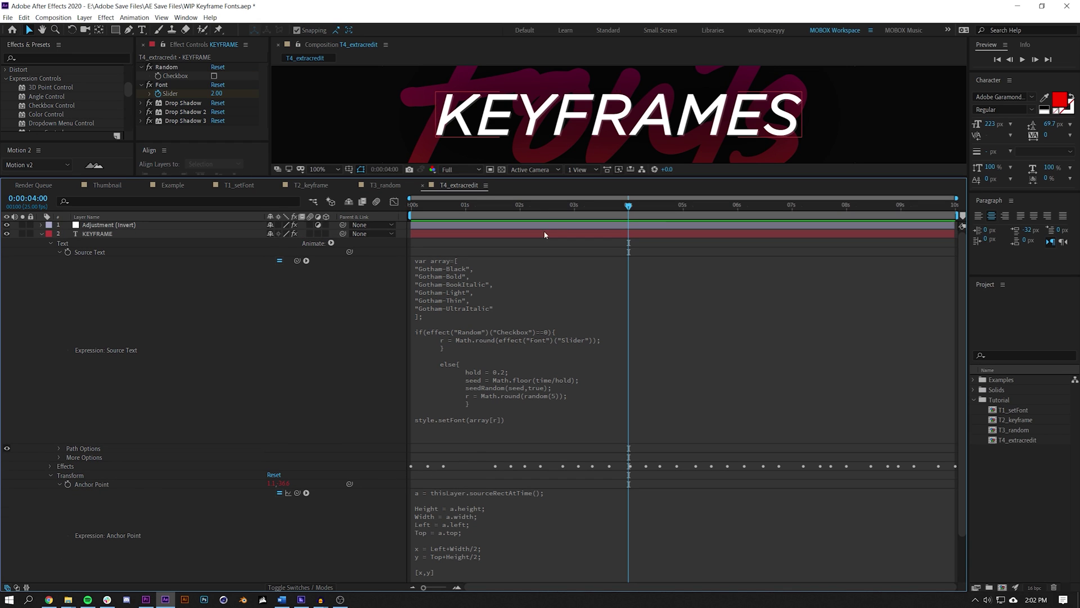
{"action": "scroll", "coordinate": [460, 478], "scroll_direction": "down", "scroll_amount": 3}
{"action": "left_click", "coordinate": [461, 465]}
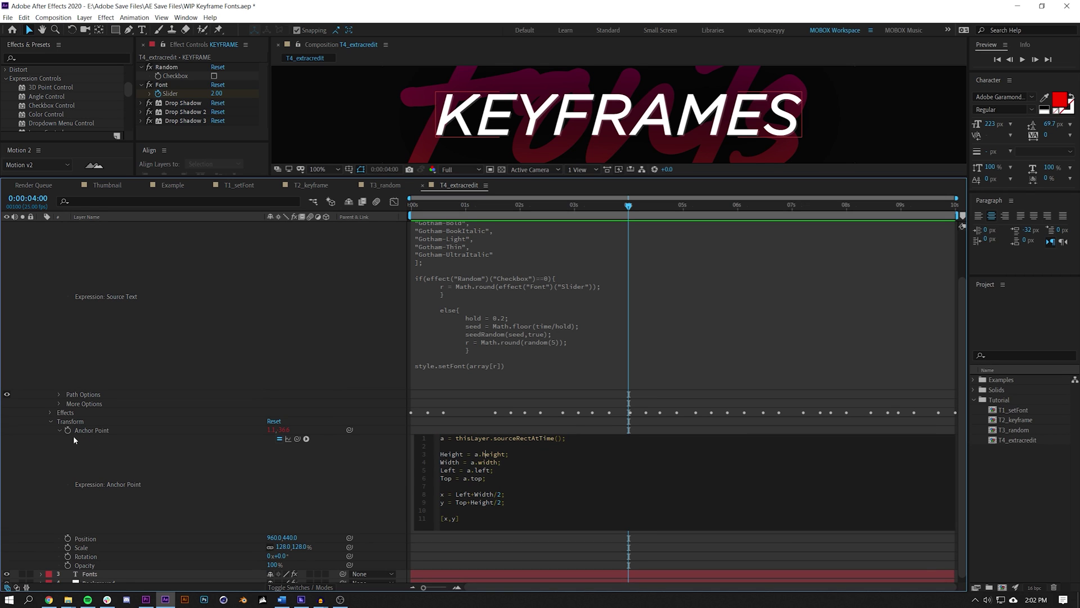
{"action": "key", "text": "ctrl+a"}
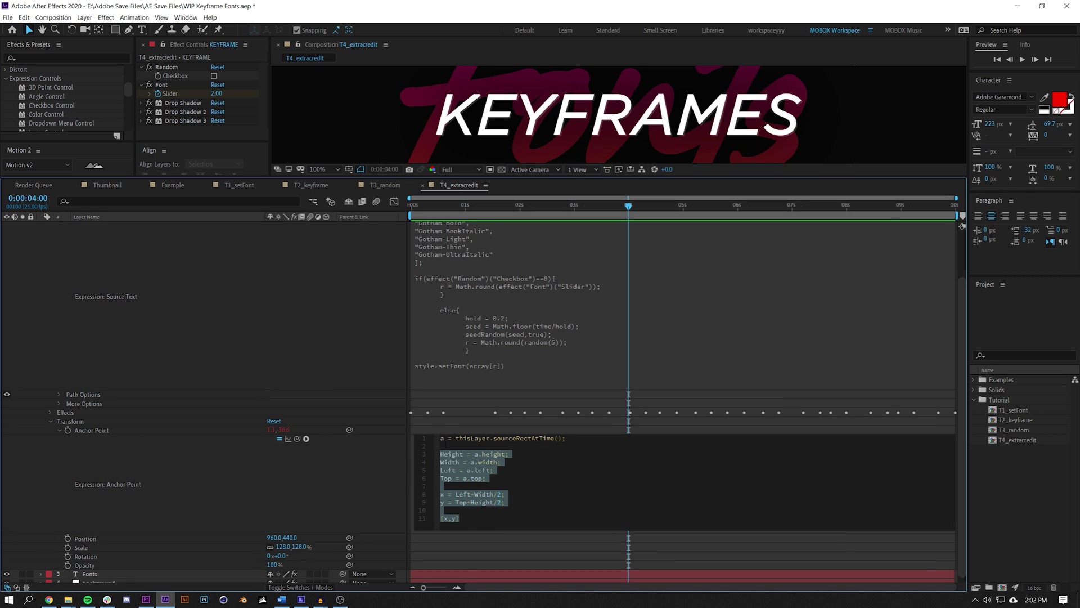
{"action": "left_click", "coordinate": [508, 462]}
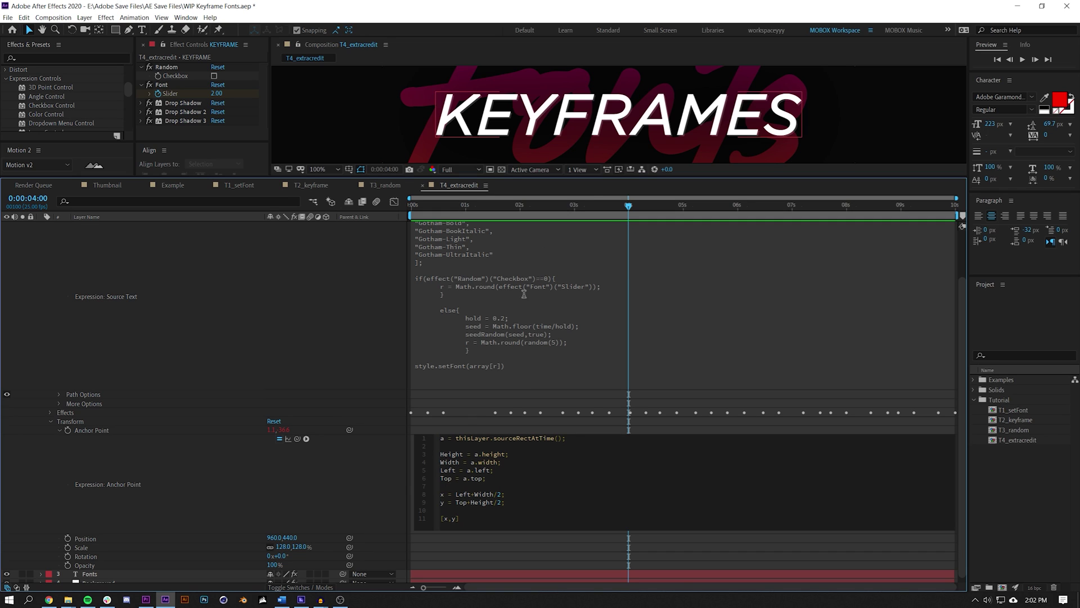
{"action": "left_click", "coordinate": [563, 212]}
{"action": "key", "text": "Page_Up"}
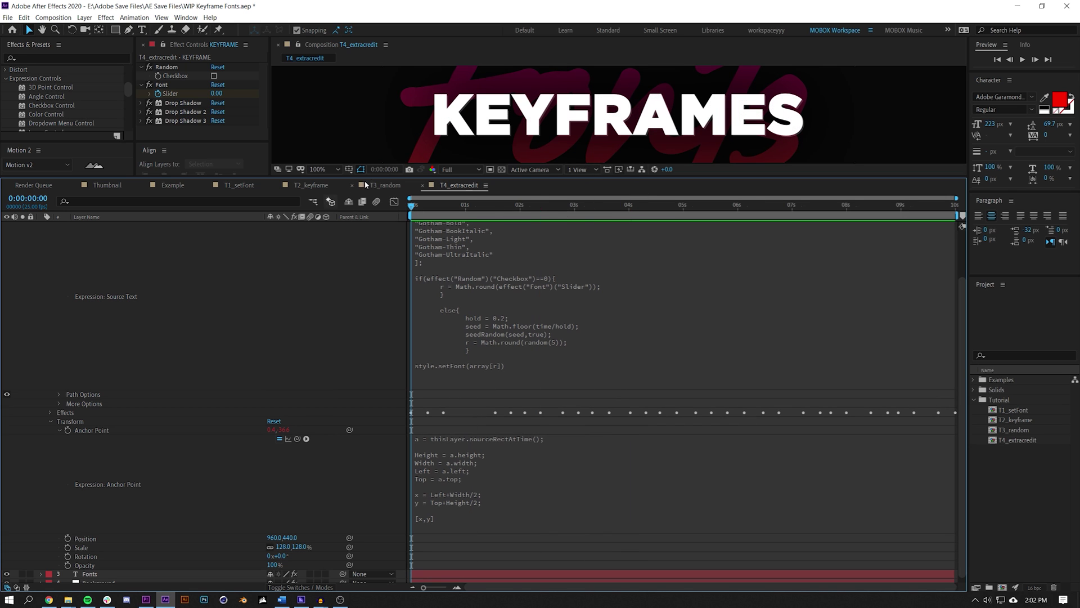
Step: Open T3_random in an enlarged viewer and scrub KEYFRAME's timeline to watch fonts change
{"action": "left_click", "coordinate": [355, 184]}
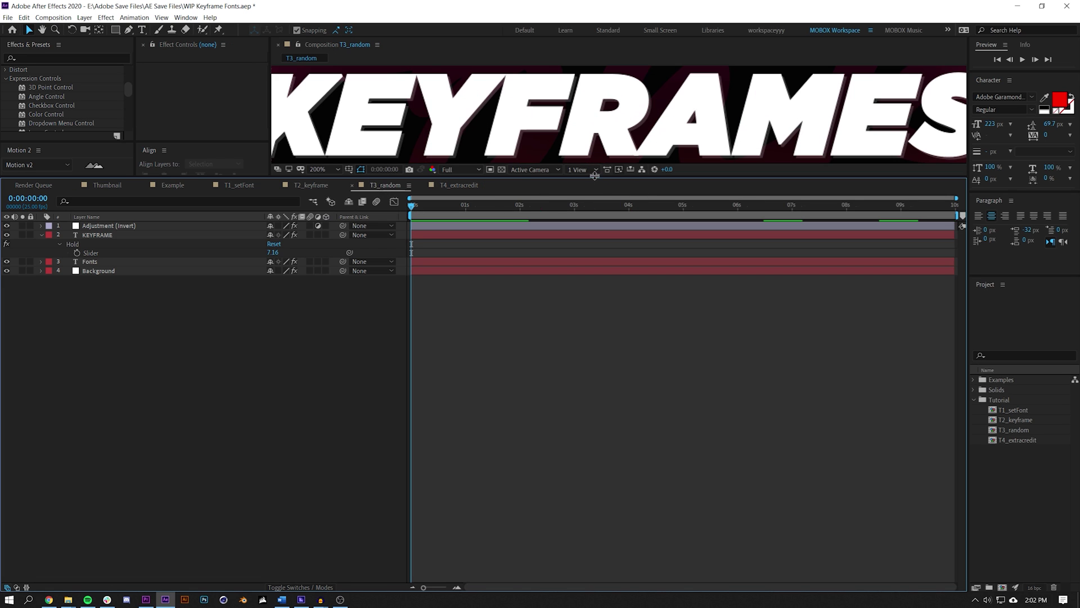
{"action": "left_click_drag", "start_coordinate": [598, 178], "coordinate": [371, 374]}
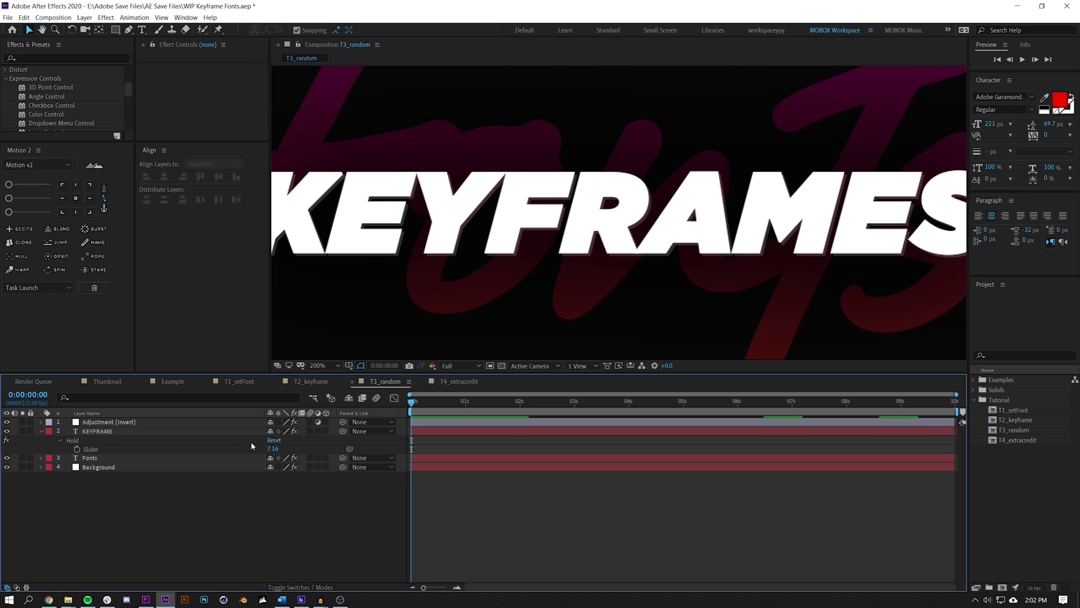
{"action": "left_click", "coordinate": [108, 432]}
{"action": "left_click_drag", "start_coordinate": [422, 398], "coordinate": [606, 412]}
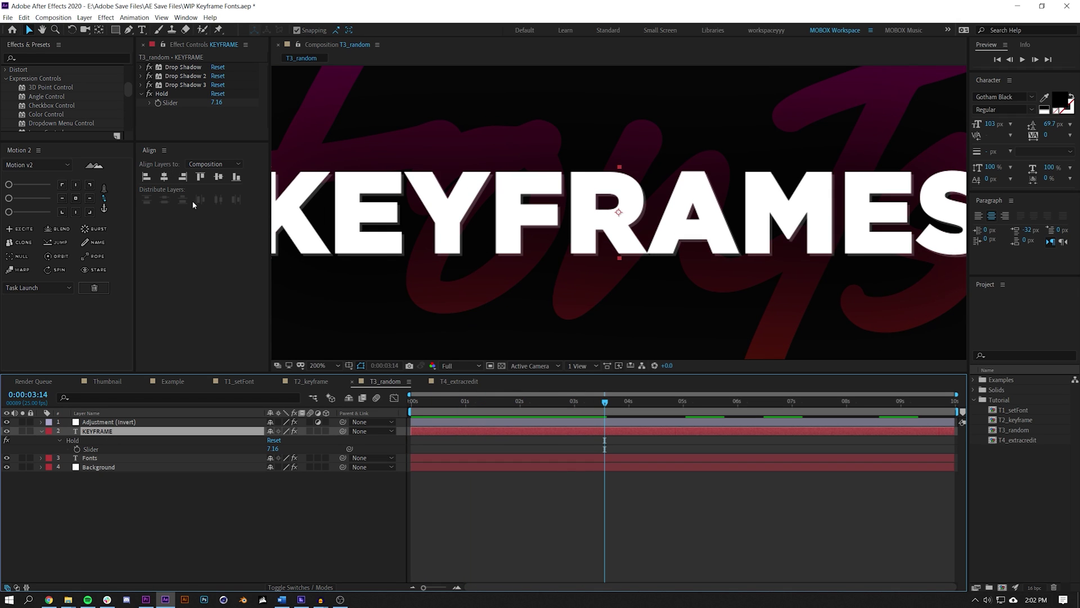
Step: Jump to the 5-second mark, play the font cycling, and zoom in on the text
{"action": "left_click", "coordinate": [75, 198]}
{"action": "left_click", "coordinate": [683, 401]}
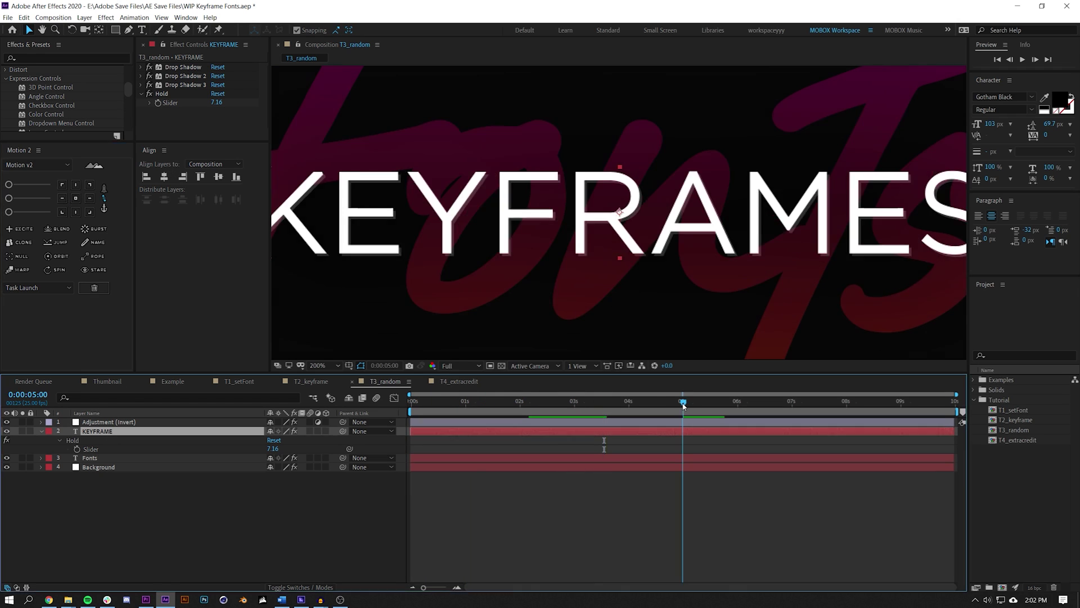
{"action": "left_click", "coordinate": [77, 201]}
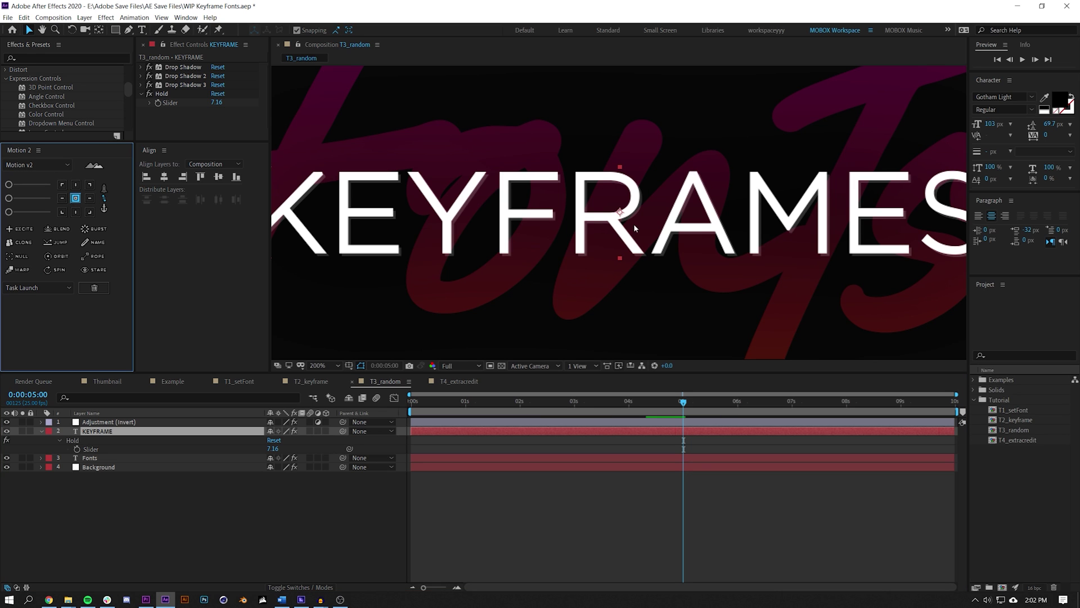
{"action": "key", "text": "space"}
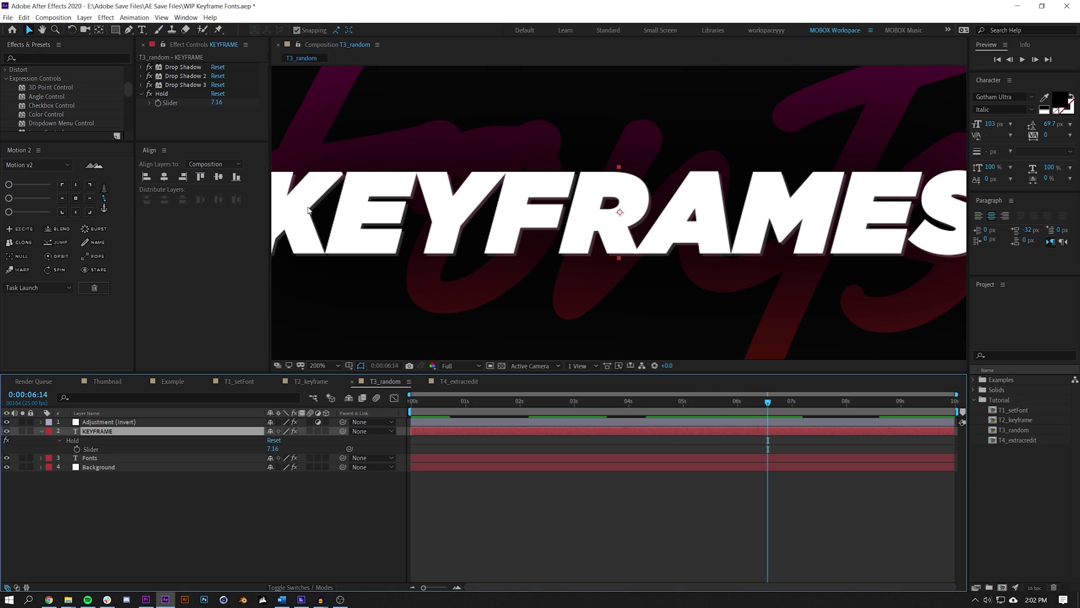
{"action": "key", "text": "period"}
{"action": "key", "text": "period"}
{"action": "key", "text": "period"}
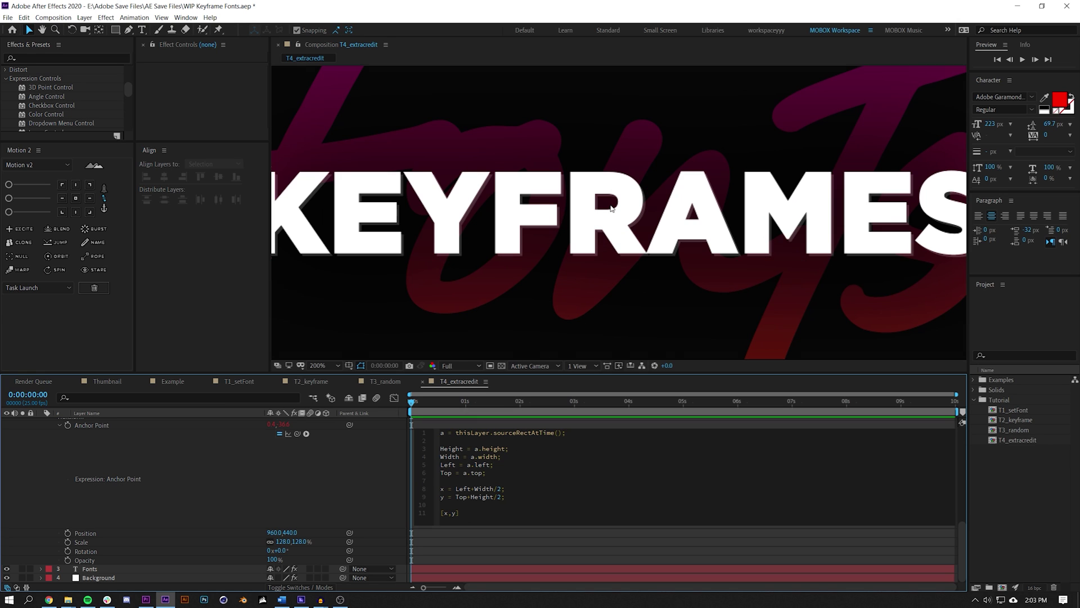
Step: Switch through the Example composition to T1_setFont and twirl the KEYFRAME layer closed
{"action": "scroll", "coordinate": [596, 208], "scroll_direction": "up", "scroll_amount": 2}
{"action": "scroll", "coordinate": [190, 498], "scroll_direction": "up", "scroll_amount": 3}
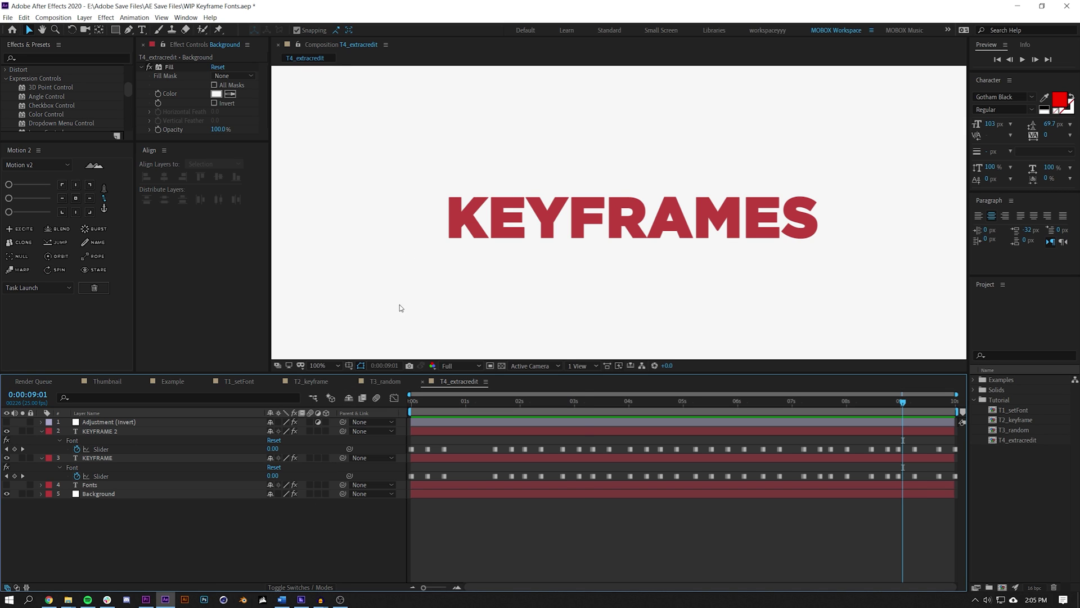
{"action": "left_click", "coordinate": [311, 380]}
{"action": "left_click", "coordinate": [172, 381]}
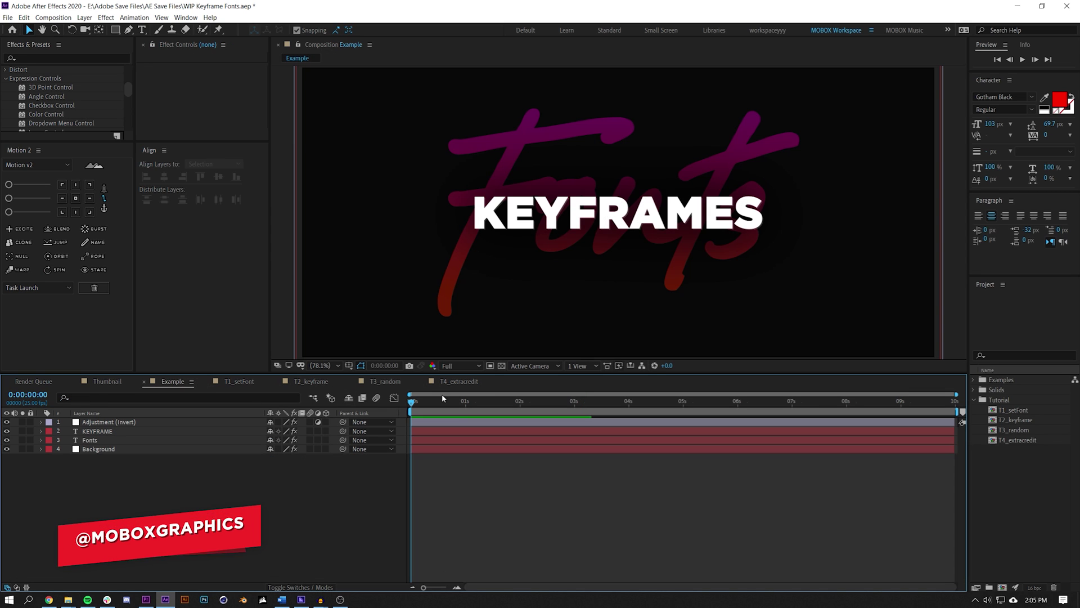
{"action": "left_click", "coordinate": [240, 381]}
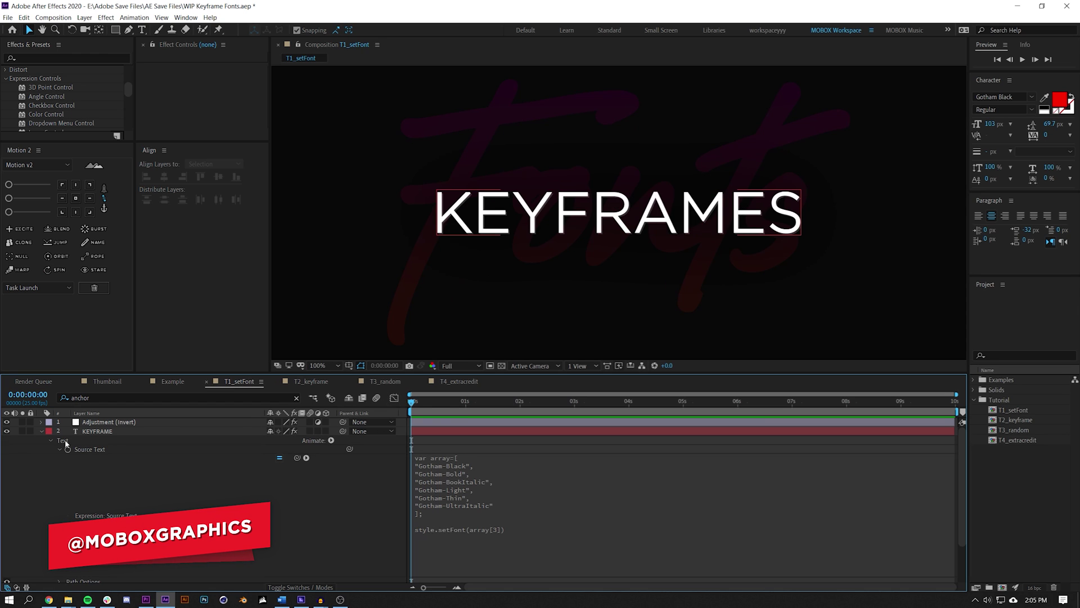
{"action": "left_click", "coordinate": [42, 432]}
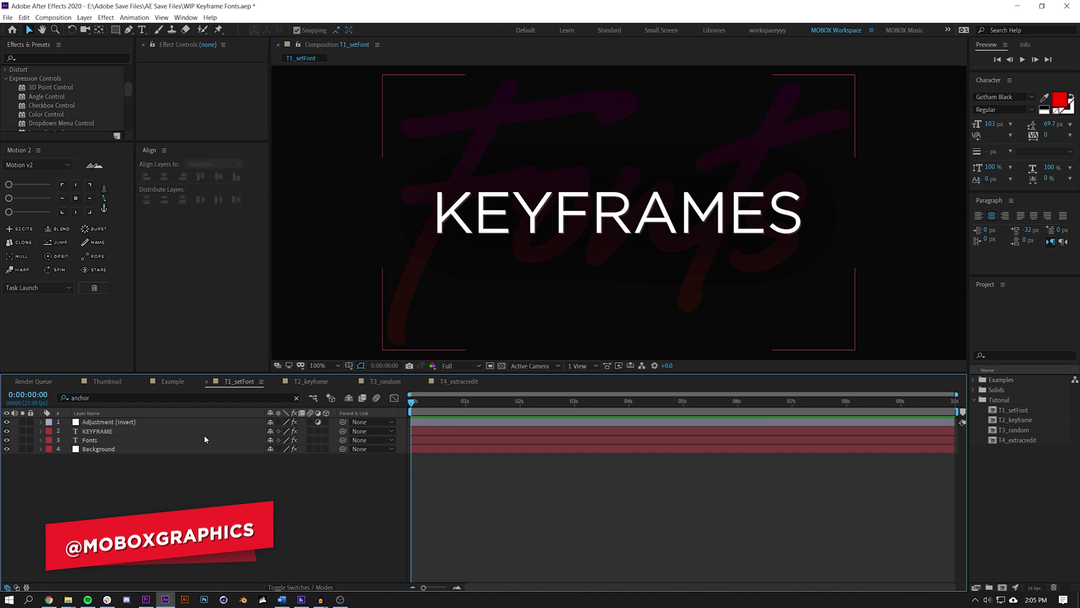